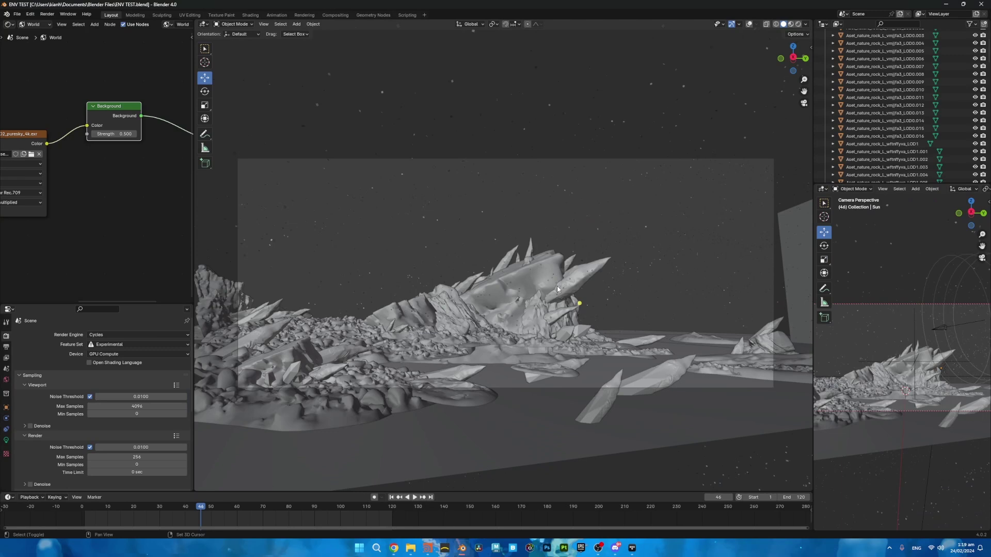
Scrub and play the animation in the camera view to review the rocky scene's motion
{"action": "middle_click_drag", "start_coordinate": [591, 295], "coordinate": [586, 281], "text": "shift"}
{"action": "middle_click_drag", "start_coordinate": [548, 206], "coordinate": [570, 234], "text": "shift"}
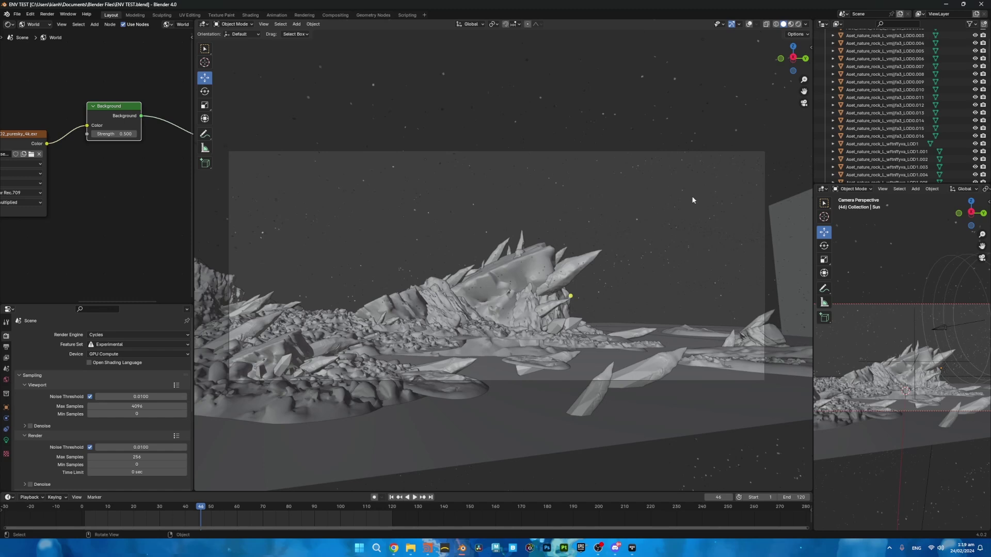
{"action": "scroll", "coordinate": [891, 87], "scroll_direction": "down", "scroll_amount": 10}
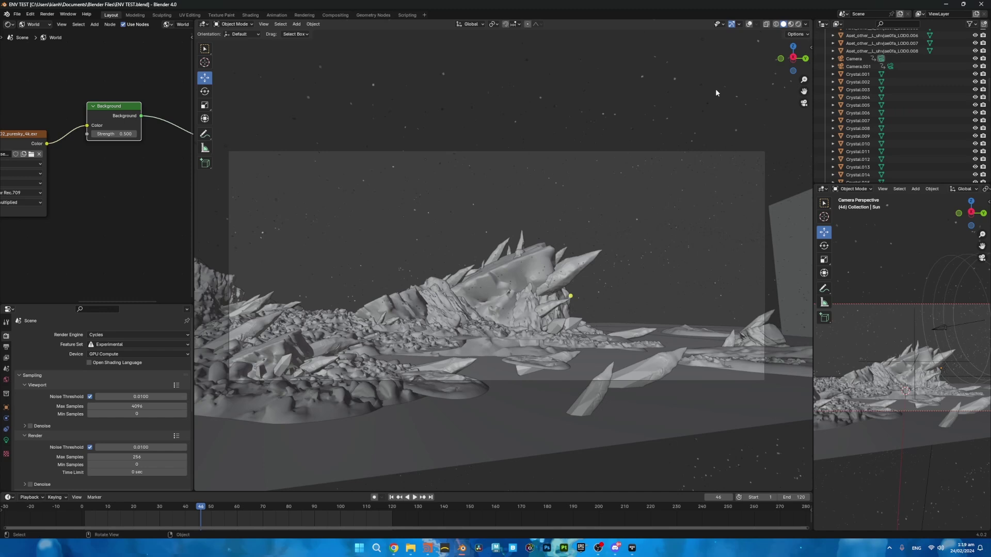
{"action": "left_click_drag", "start_coordinate": [159, 512], "coordinate": [107, 504]}
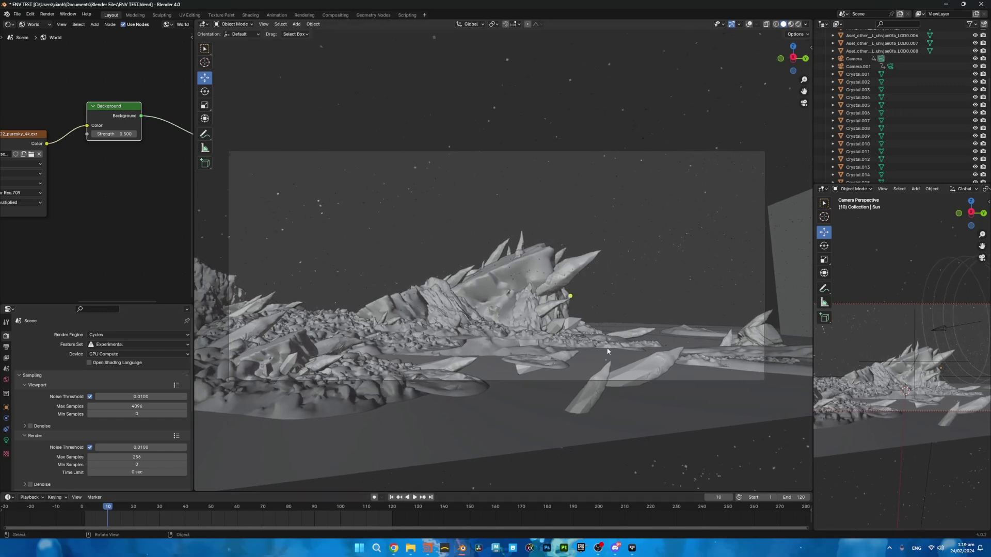
{"action": "middle_click_drag", "start_coordinate": [705, 252], "coordinate": [683, 265], "text": "shift"}
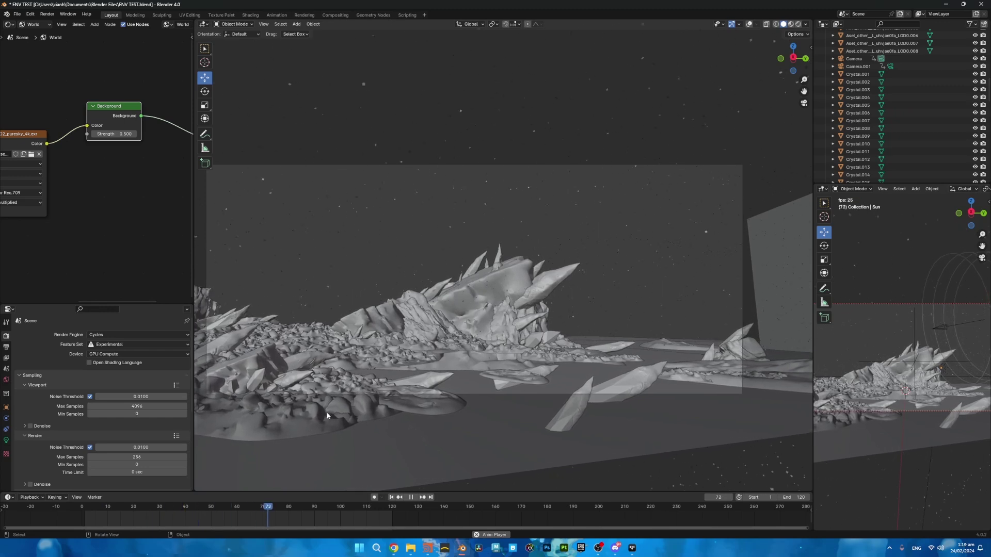
{"action": "key", "text": "space"}
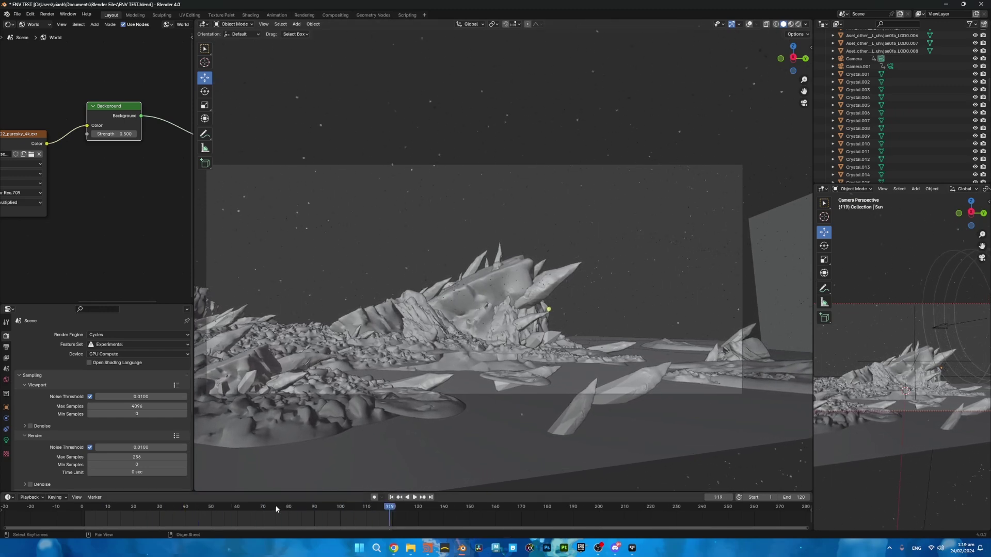
{"action": "left_click_drag", "start_coordinate": [368, 512], "coordinate": [214, 512]}
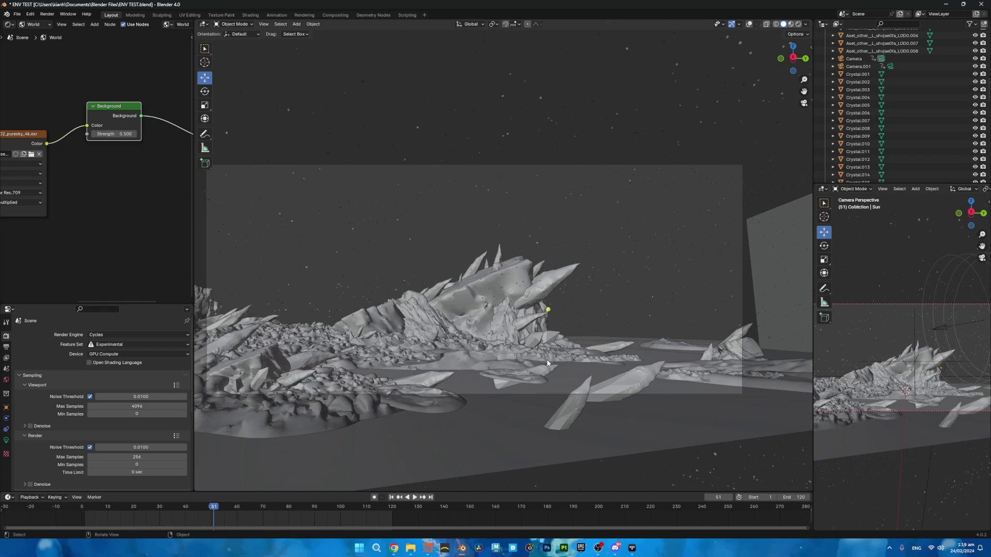
Widen the main 3D viewport, inspect the whole scene layout from outside, and return to the camera view
{"action": "left_click_drag", "start_coordinate": [813, 283], "coordinate": [863, 285]}
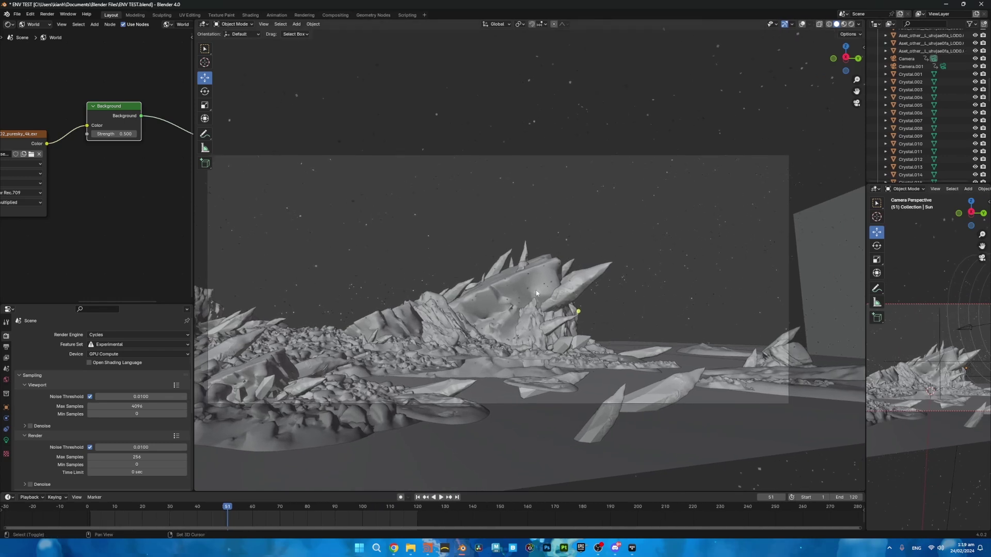
{"action": "scroll", "coordinate": [580, 283], "scroll_direction": "up", "scroll_amount": 1}
{"action": "middle_click_drag", "start_coordinate": [535, 290], "coordinate": [700, 284], "text": "shift"}
{"action": "middle_click_drag", "start_coordinate": [766, 307], "coordinate": [843, 233]}
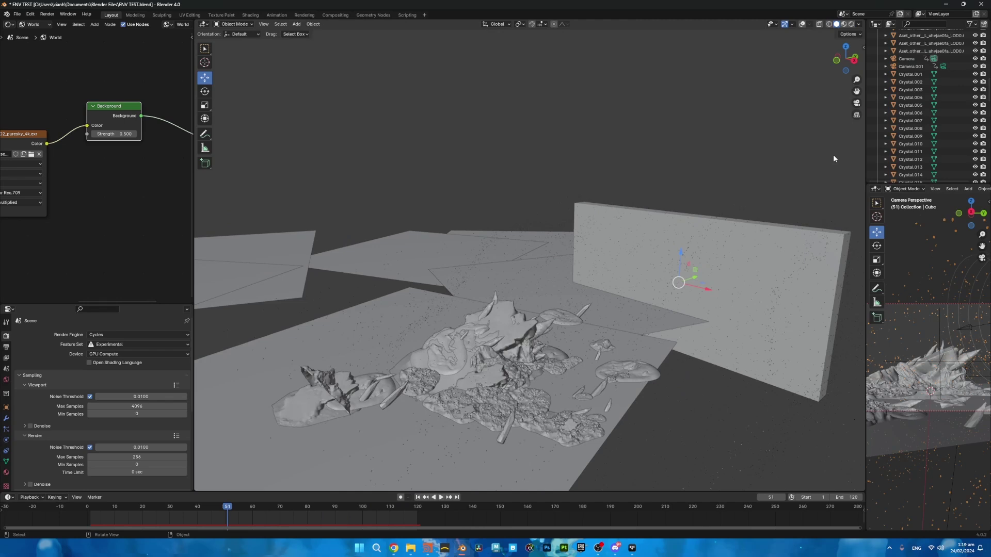
{"action": "scroll", "coordinate": [917, 110], "scroll_direction": "down", "scroll_amount": 5}
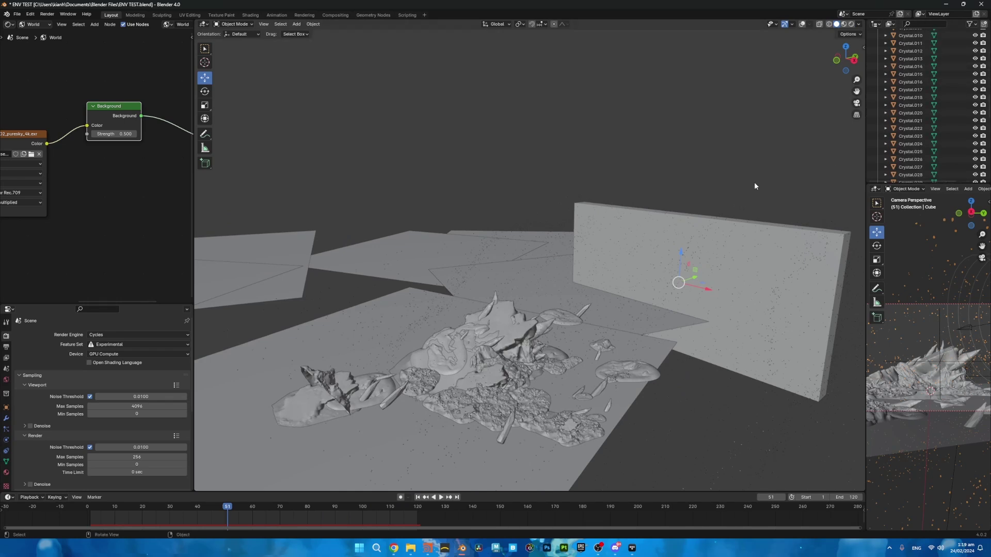
{"action": "left_click", "coordinate": [857, 103]}
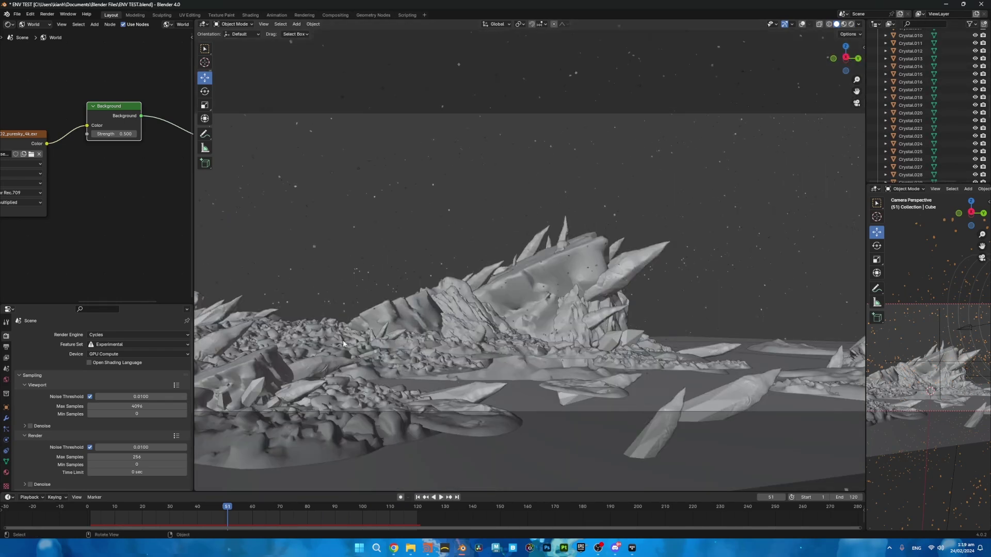
Play the animation through the camera from an early frame to check the drifting particles
{"action": "left_click", "coordinate": [143, 508]}
{"action": "key", "text": "space"}
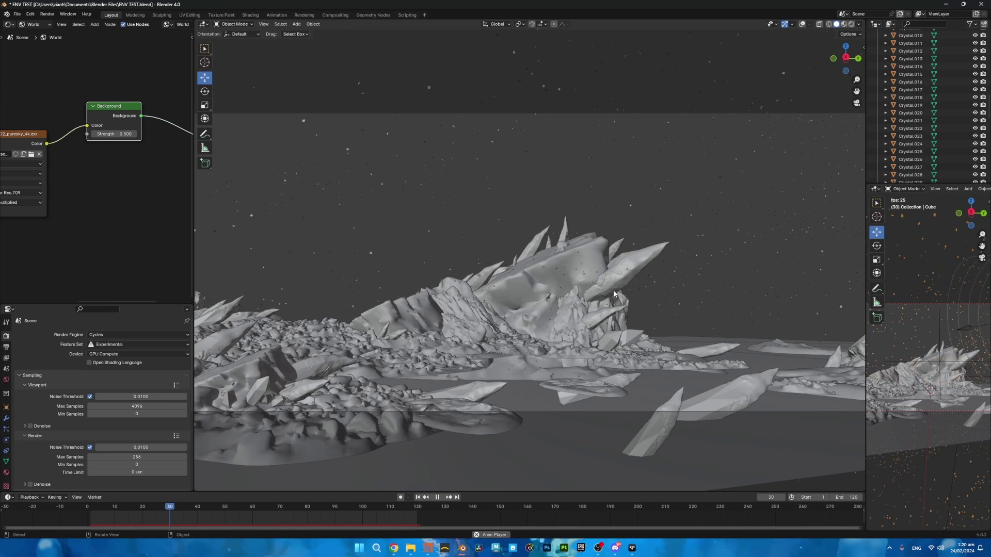
{"action": "scroll", "coordinate": [346, 359], "scroll_direction": "down", "scroll_amount": 1}
{"action": "middle_click_drag", "start_coordinate": [526, 266], "coordinate": [566, 268], "text": "shift"}
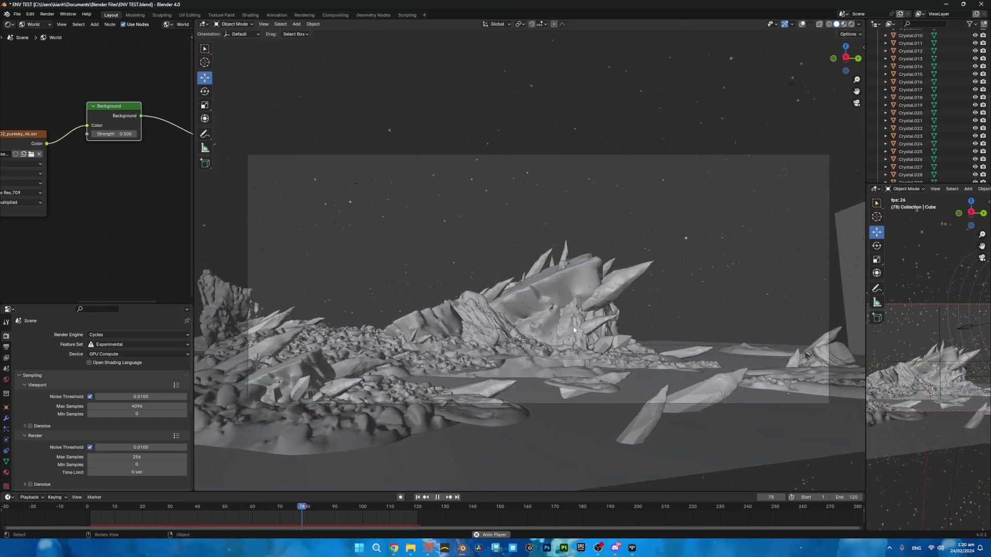
{"action": "key", "text": "space"}
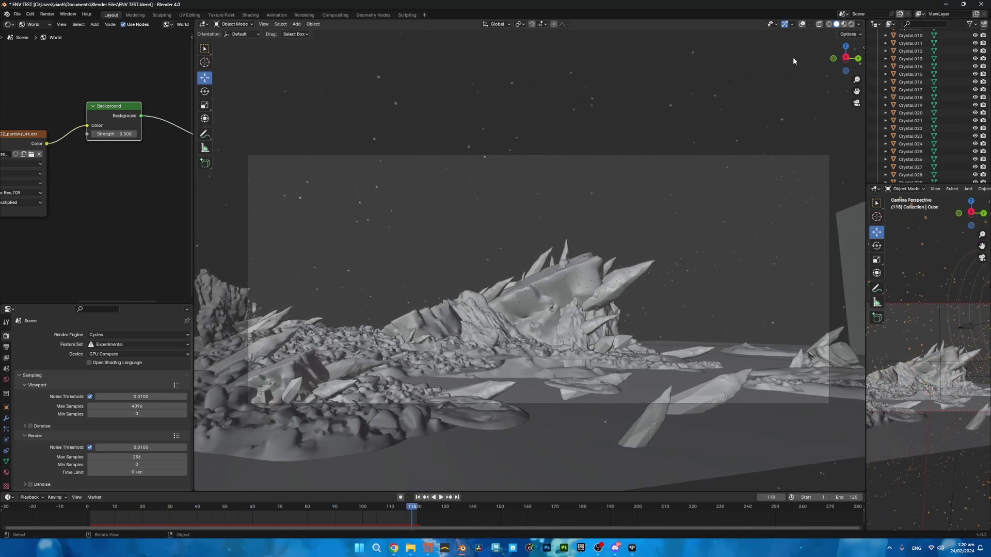
{"action": "key", "text": "space"}
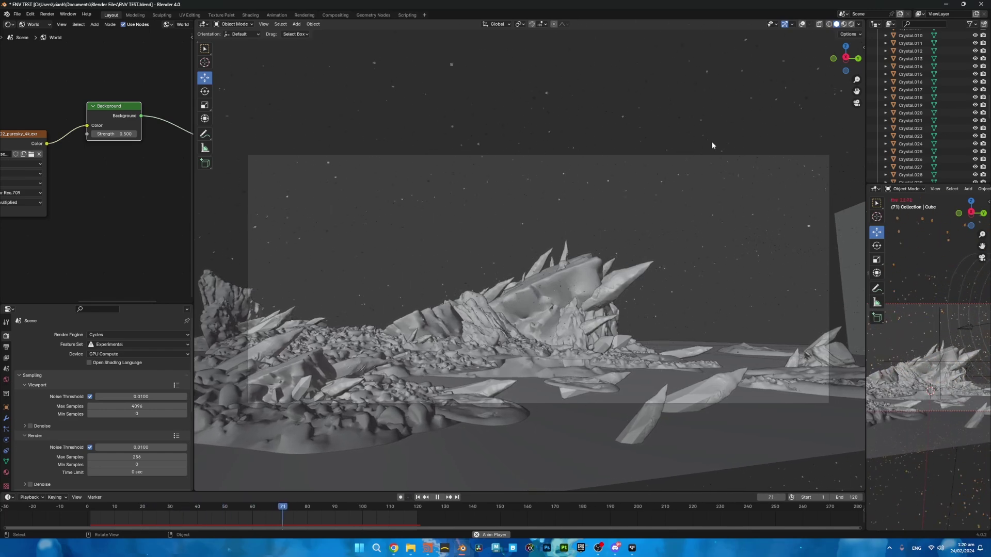
{"action": "key", "text": "space"}
Switch the main viewport to rendered shading and examine the foggy camera shot, briefly playing the animation
{"action": "left_click", "coordinate": [851, 24]}
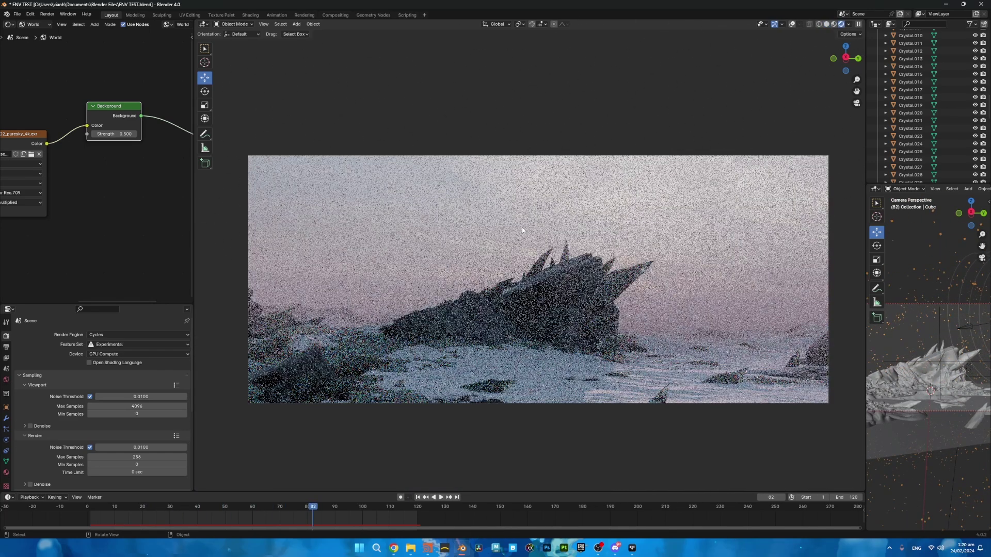
{"action": "middle_click_drag", "start_coordinate": [639, 295], "coordinate": [623, 281], "text": "shift"}
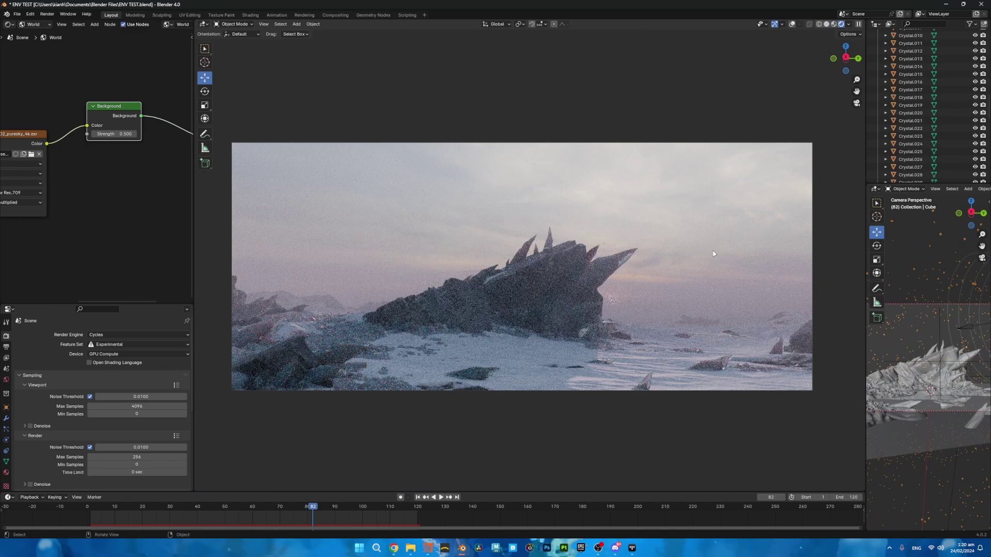
{"action": "middle_click_drag", "start_coordinate": [561, 233], "coordinate": [548, 243], "text": "shift"}
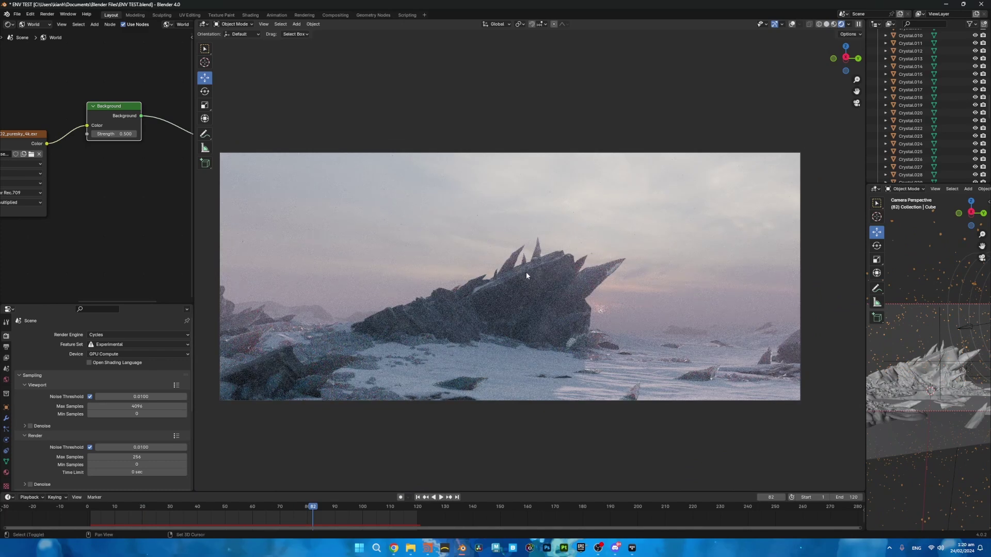
{"action": "middle_click_drag", "start_coordinate": [526, 275], "coordinate": [537, 269], "text": "shift"}
{"action": "scroll", "coordinate": [604, 288], "scroll_direction": "up", "scroll_amount": 1}
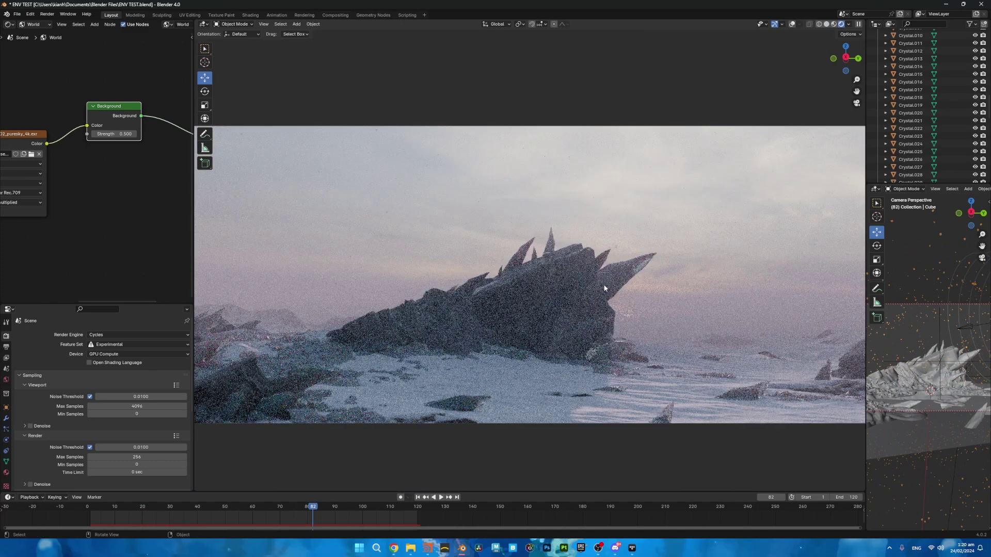
{"action": "scroll", "coordinate": [589, 262], "scroll_direction": "down", "scroll_amount": 1}
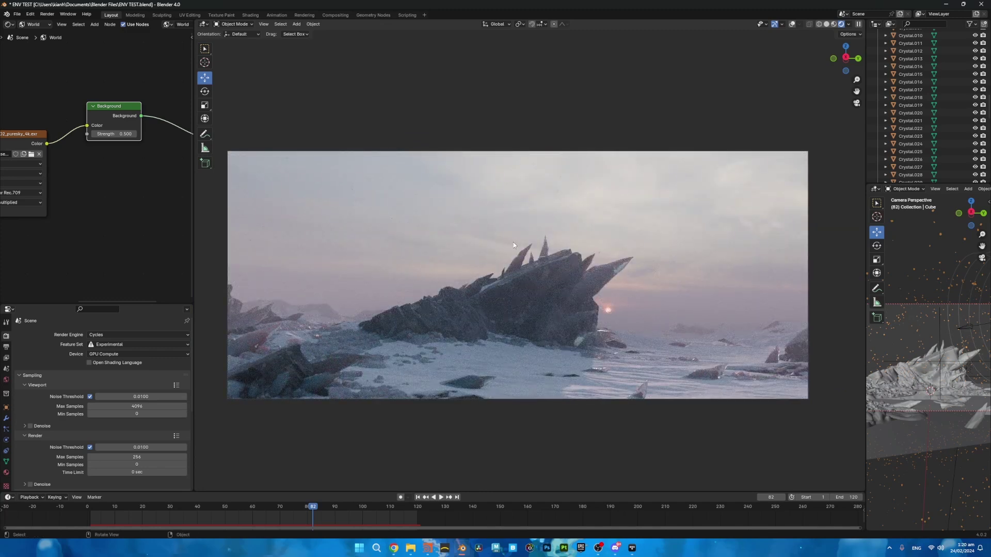
{"action": "key", "text": "space"}
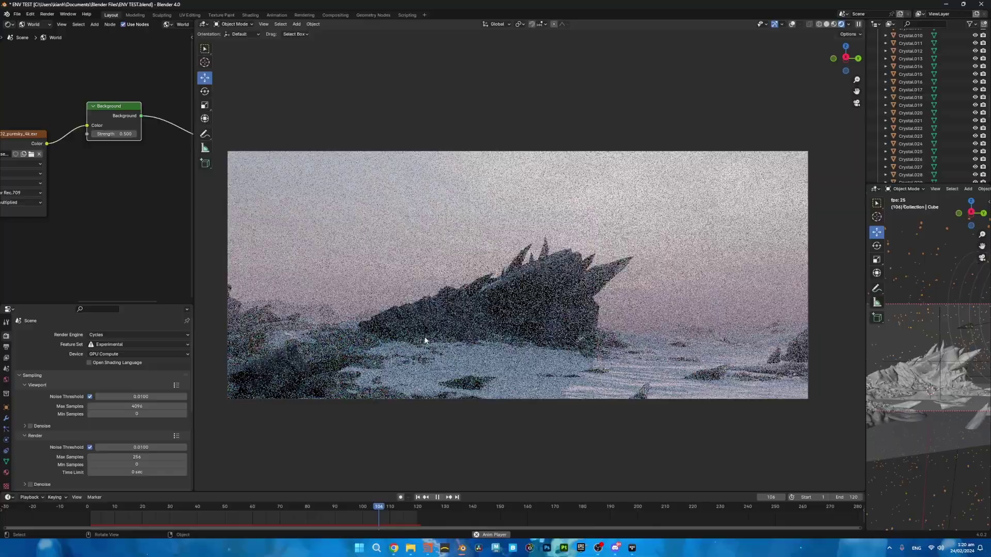
{"action": "key", "text": "space"}
Inspect the rendered terrain from outside the camera and hide the FOG object in the viewport
{"action": "middle_click_drag", "start_coordinate": [491, 270], "coordinate": [469, 306]}
{"action": "scroll", "coordinate": [537, 339], "scroll_direction": "down", "scroll_amount": 6}
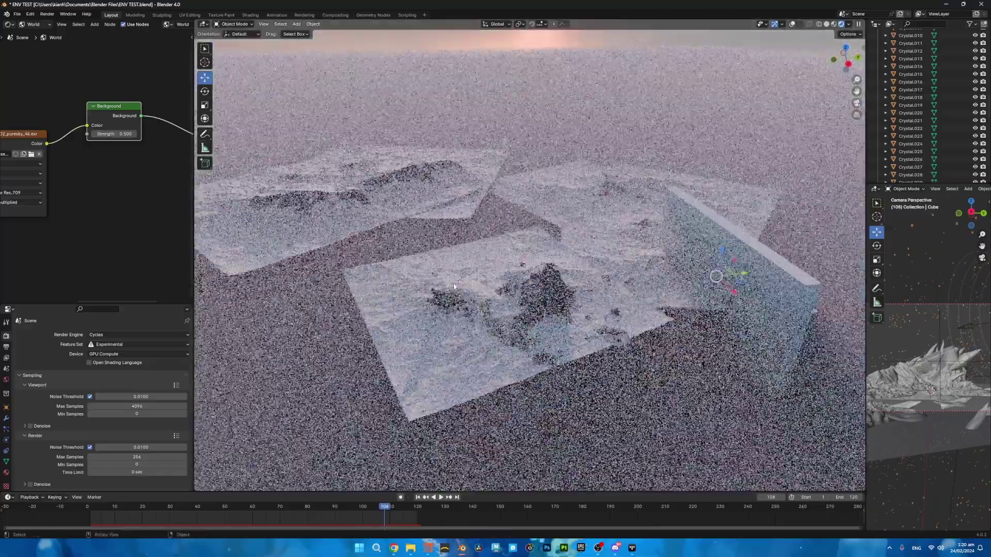
{"action": "middle_click_drag", "start_coordinate": [369, 232], "coordinate": [487, 297]}
{"action": "middle_click_drag", "start_coordinate": [503, 219], "coordinate": [500, 202]}
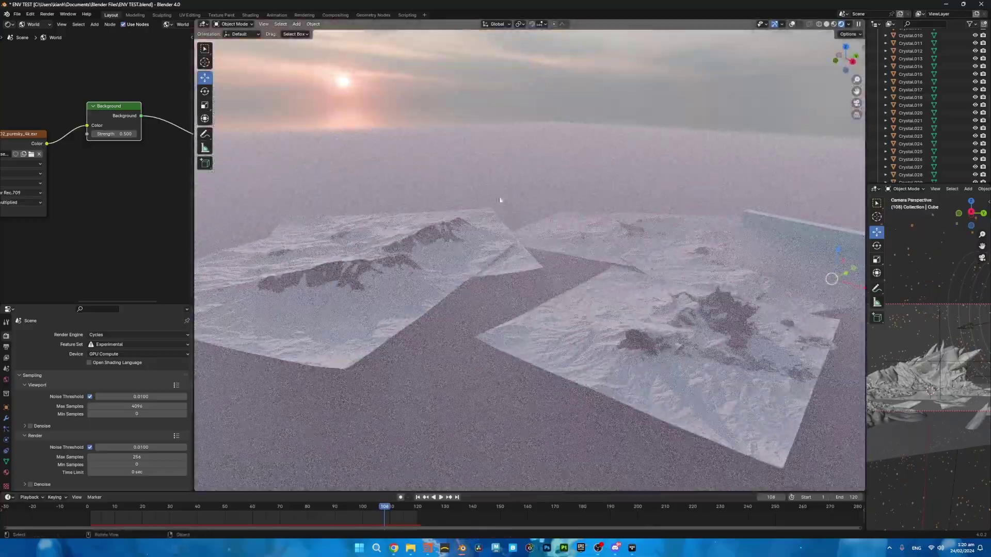
{"action": "middle_click_drag", "start_coordinate": [555, 325], "coordinate": [508, 330]}
{"action": "middle_click_drag", "start_coordinate": [508, 330], "coordinate": [459, 288], "text": "shift"}
{"action": "scroll", "coordinate": [947, 138], "scroll_direction": "down", "scroll_amount": 15}
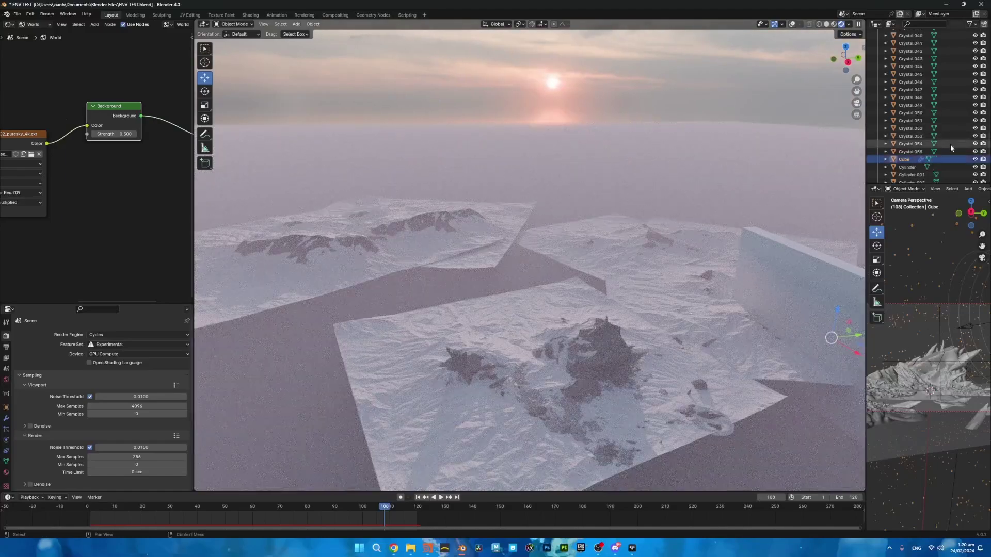
{"action": "left_click", "coordinate": [975, 105]}
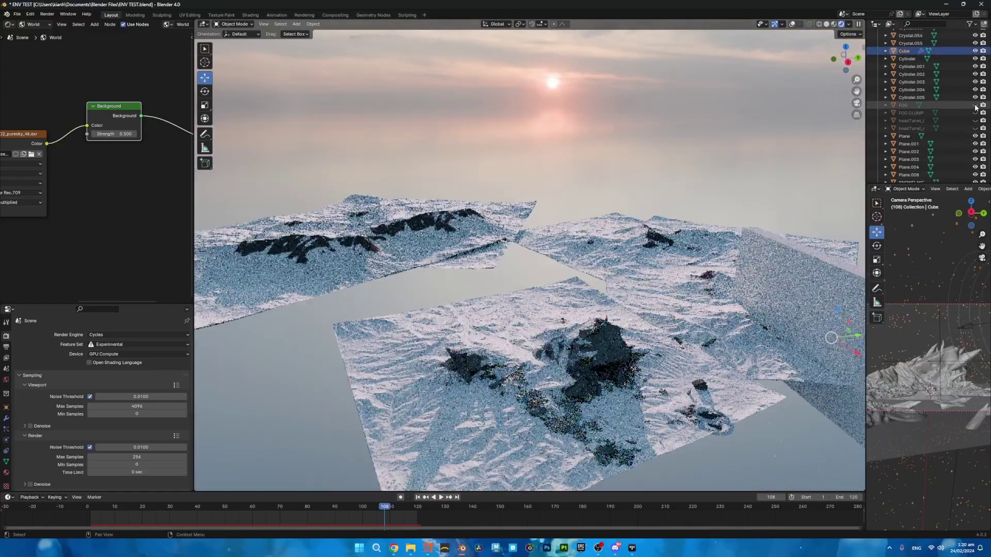
Examine the fog-free scene around the terrain planes and through the camera, including the rock and crystals
{"action": "middle_click_drag", "start_coordinate": [480, 279], "coordinate": [665, 268]}
{"action": "key", "text": "KP_0"}
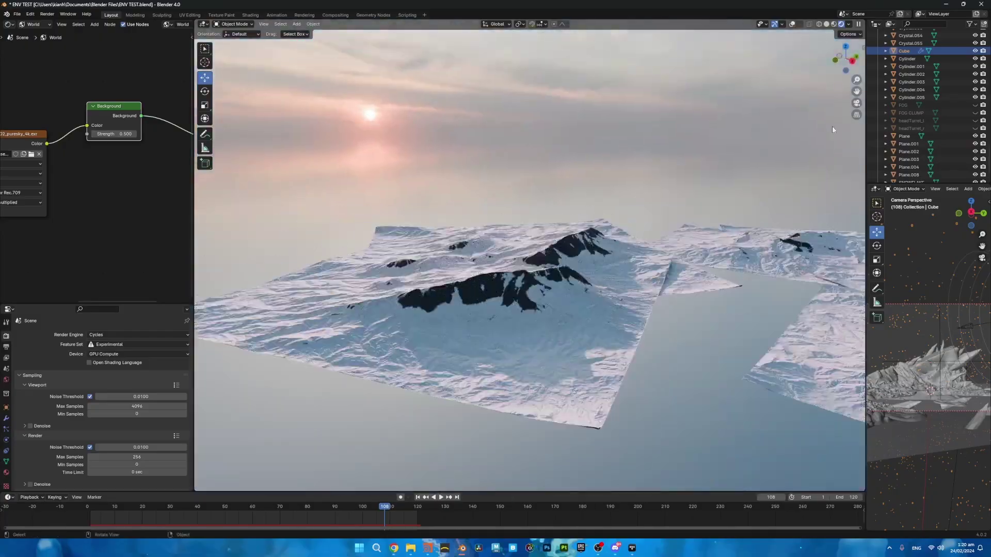
{"action": "middle_click_drag", "start_coordinate": [410, 334], "coordinate": [454, 320], "text": "shift"}
{"action": "scroll", "coordinate": [420, 360], "scroll_direction": "up", "scroll_amount": 7}
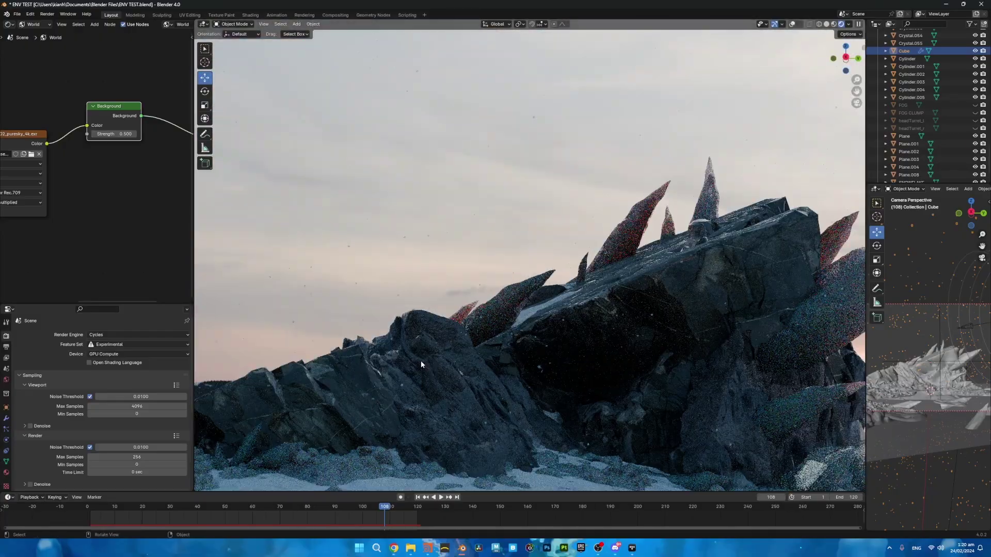
{"action": "scroll", "coordinate": [428, 355], "scroll_direction": "down", "scroll_amount": 6}
{"action": "middle_click_drag", "start_coordinate": [748, 327], "coordinate": [517, 316], "text": "shift"}
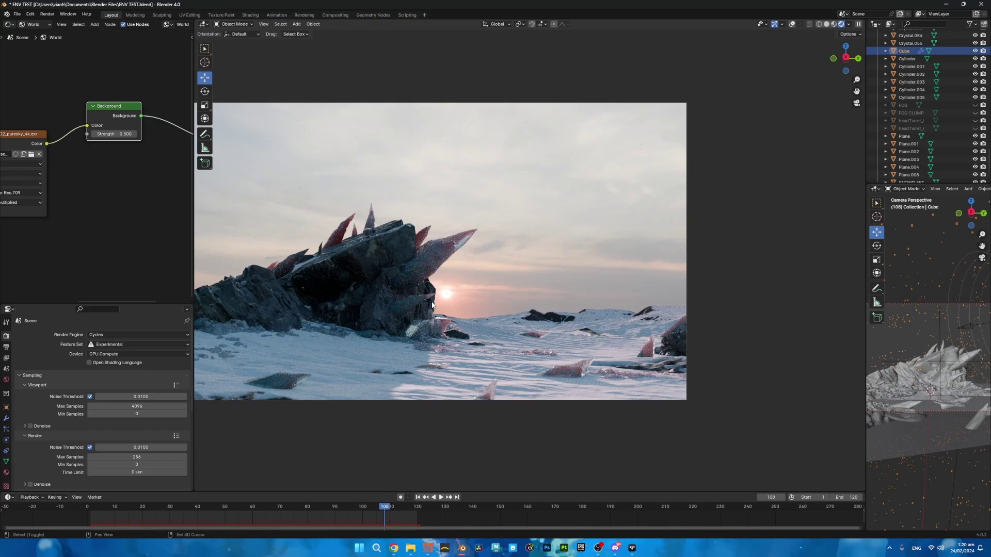
{"action": "middle_click_drag", "start_coordinate": [432, 305], "coordinate": [559, 314], "text": "shift"}
Try raising the rock patch at the edge of the foreground snow plane, and undo the move
{"action": "left_click", "coordinate": [610, 397]}
{"action": "middle_click_drag", "start_coordinate": [607, 397], "coordinate": [583, 279]}
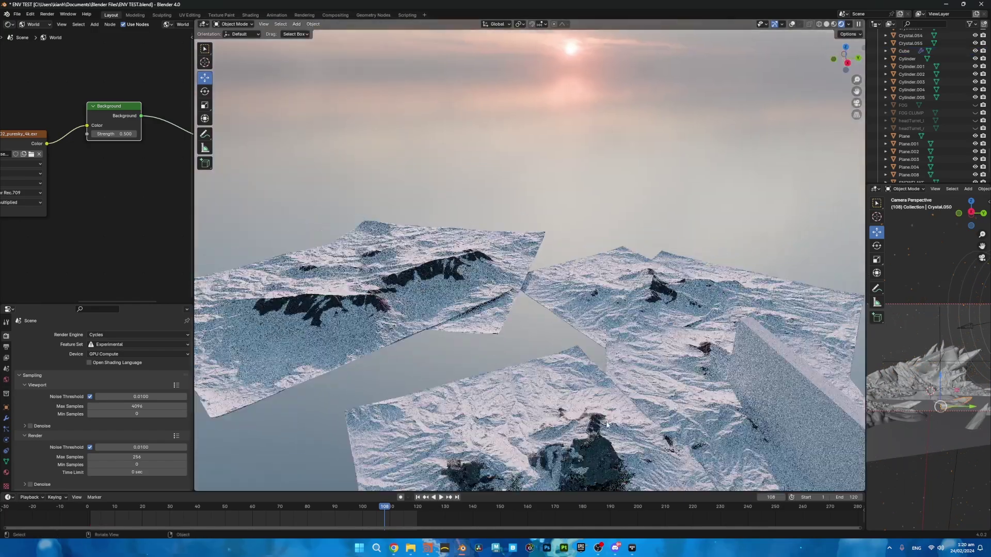
{"action": "scroll", "coordinate": [556, 350], "scroll_direction": "up", "scroll_amount": 6}
{"action": "middle_click_drag", "start_coordinate": [556, 350], "coordinate": [560, 219], "text": "shift"}
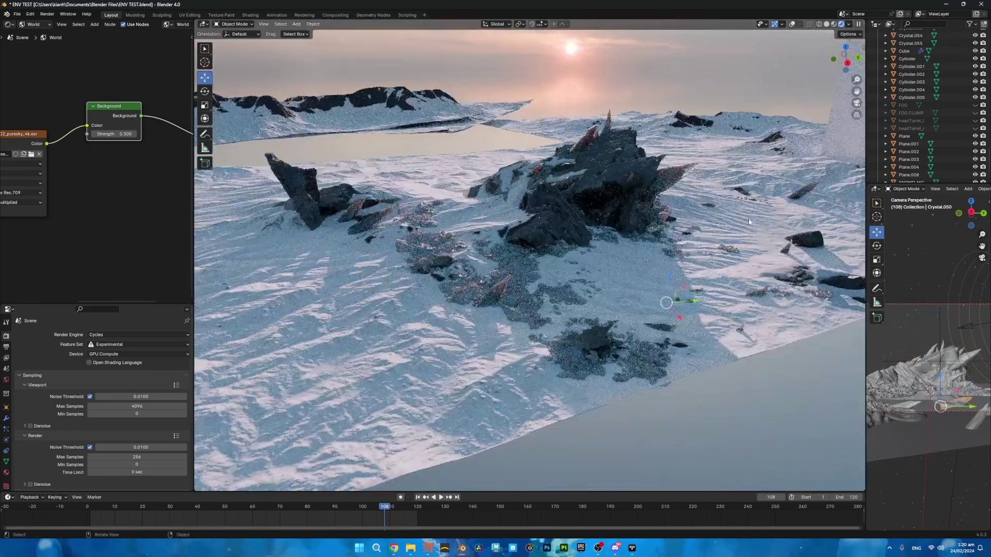
{"action": "middle_click_drag", "start_coordinate": [841, 281], "coordinate": [635, 330], "text": "shift"}
{"action": "scroll", "coordinate": [676, 268], "scroll_direction": "up", "scroll_amount": 4}
{"action": "left_click", "coordinate": [714, 279]}
{"action": "left_click_drag", "start_coordinate": [629, 303], "coordinate": [624, 267]}
{"action": "key", "text": "ctrl+z"}
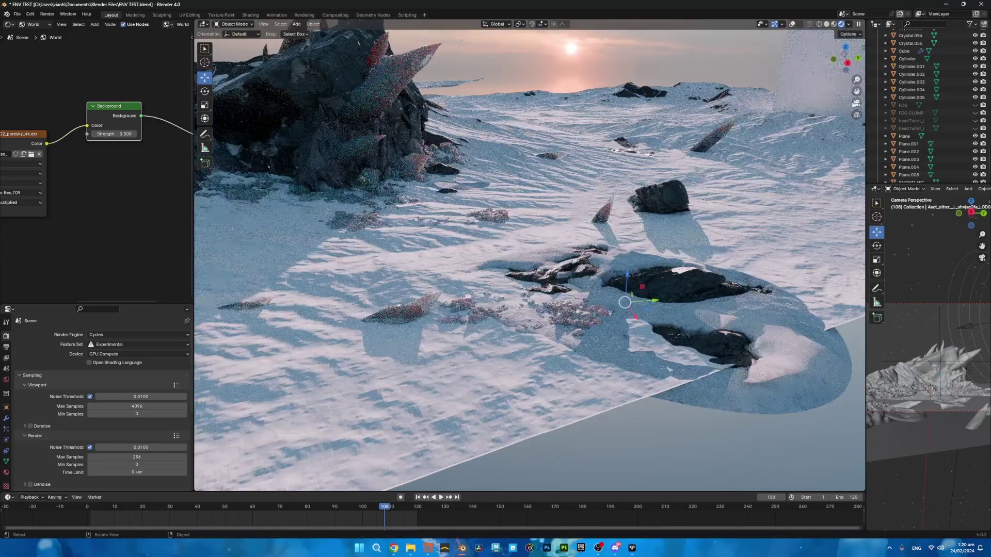
Compare the camera shot with and without fog by showing the FOG object and hiding it again
{"action": "left_click", "coordinate": [856, 104]}
{"action": "left_click", "coordinate": [856, 104]}
{"action": "left_click_drag", "start_coordinate": [0, 0], "coordinate": [0, 0]}
{"action": "middle_click_drag", "start_coordinate": [670, 367], "coordinate": [579, 282], "text": "shift"}
{"action": "scroll", "coordinate": [579, 283], "scroll_direction": "up", "scroll_amount": 4}
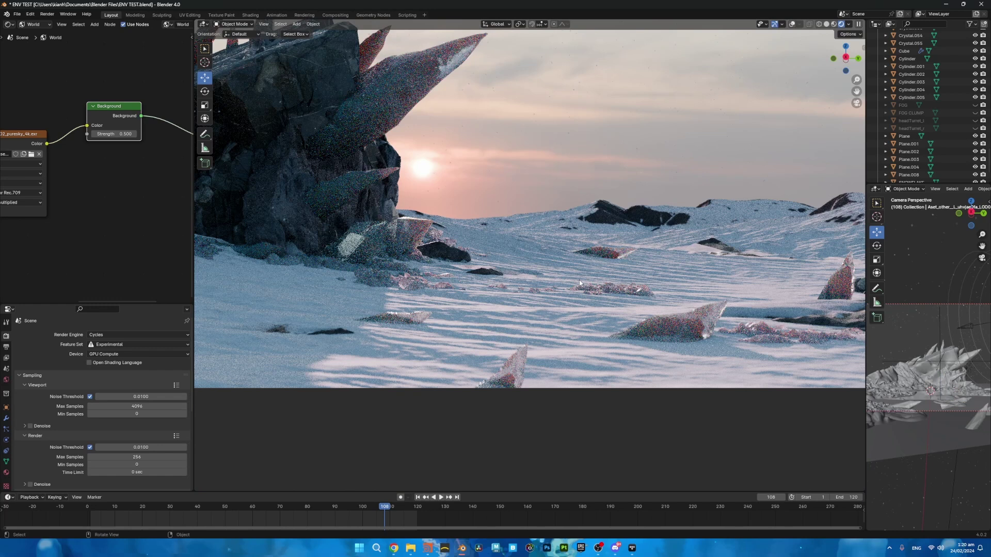
{"action": "scroll", "coordinate": [521, 216], "scroll_direction": "down", "scroll_amount": 3}
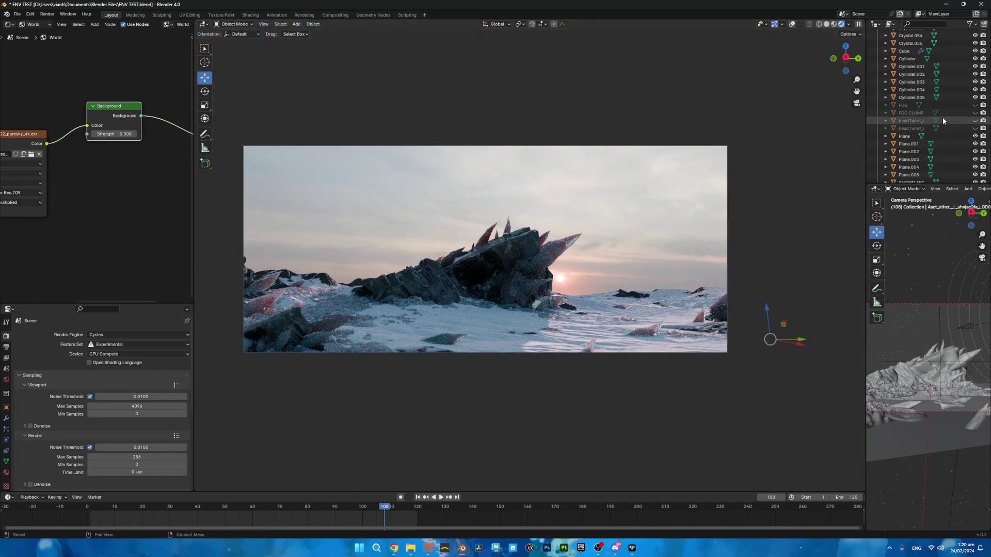
{"action": "left_click", "coordinate": [974, 105]}
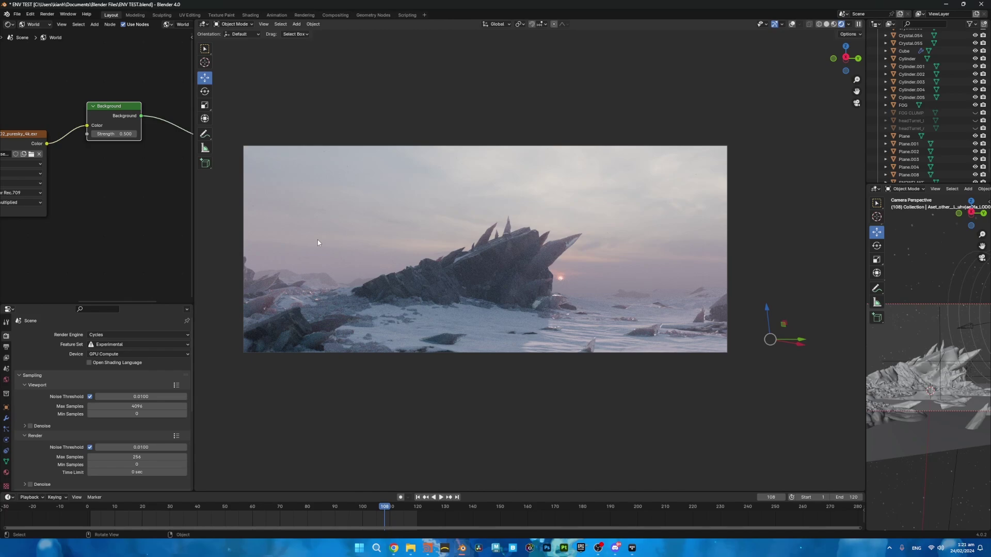
{"action": "left_click", "coordinate": [975, 105]}
Move the large central rock up about 1.5 m above the formation and view the rocks beneath it
{"action": "middle_click_drag", "start_coordinate": [570, 254], "coordinate": [570, 288]}
{"action": "left_click", "coordinate": [856, 103]}
{"action": "middle_click_drag", "start_coordinate": [506, 208], "coordinate": [544, 263], "text": "shift"}
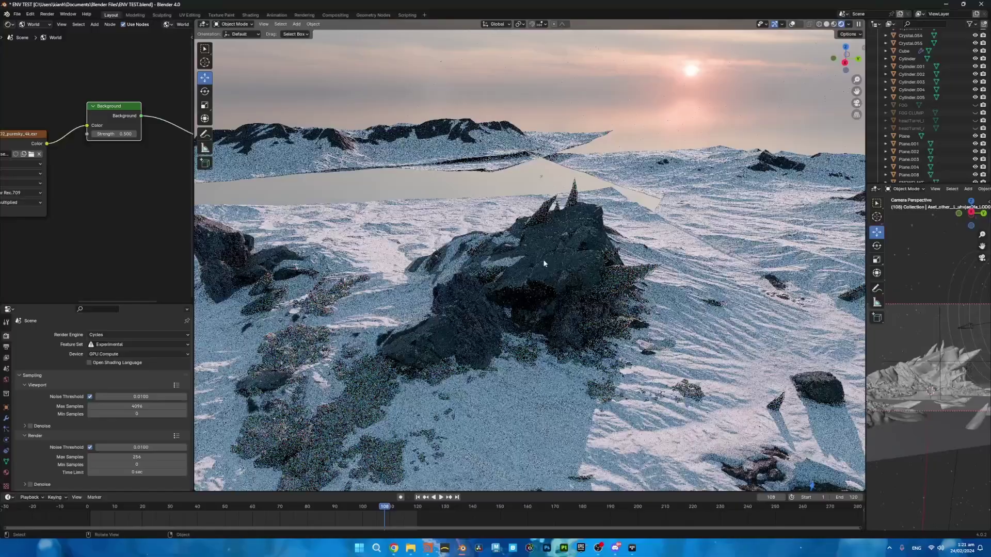
{"action": "left_click", "coordinate": [546, 281]}
{"action": "left_click_drag", "start_coordinate": [496, 312], "coordinate": [504, 199]}
{"action": "middle_click_drag", "start_coordinate": [494, 206], "coordinate": [434, 192]}
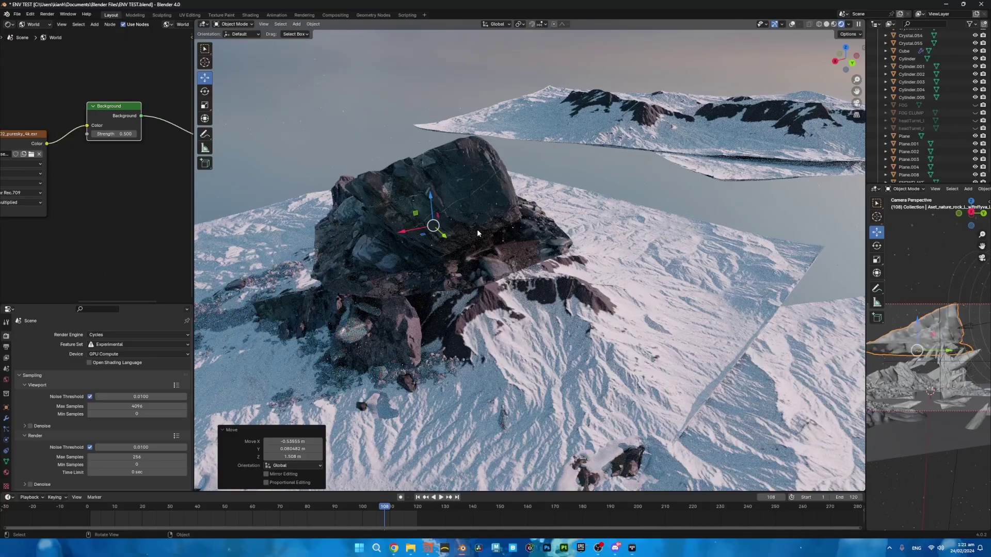
Select the rock beneath the large boulder and switch the shader editor from World to Object to show its material
{"action": "middle_click_drag", "start_coordinate": [568, 233], "coordinate": [559, 267]}
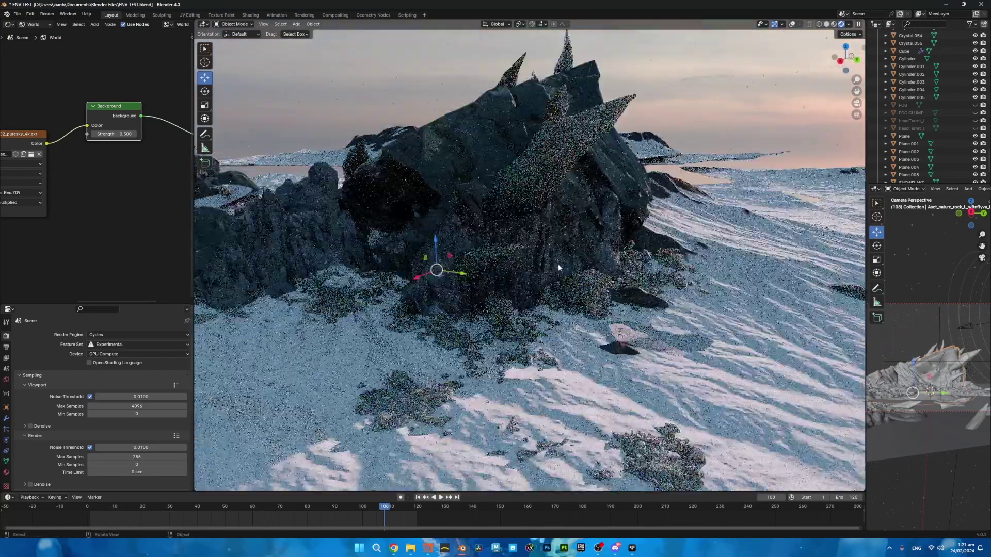
{"action": "left_click", "coordinate": [535, 246]}
{"action": "left_click", "coordinate": [543, 251]}
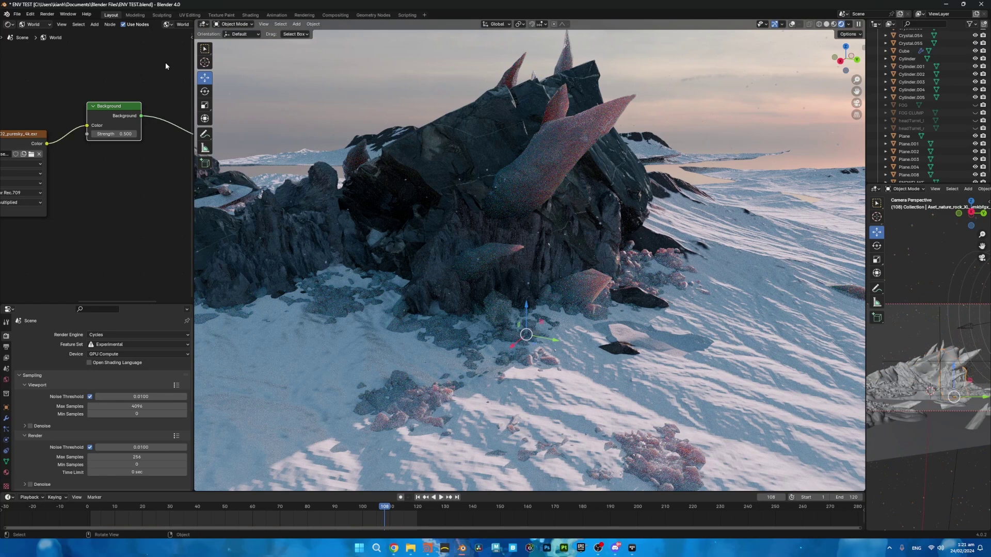
{"action": "left_click", "coordinate": [33, 24]}
{"action": "left_click", "coordinate": [32, 38]}
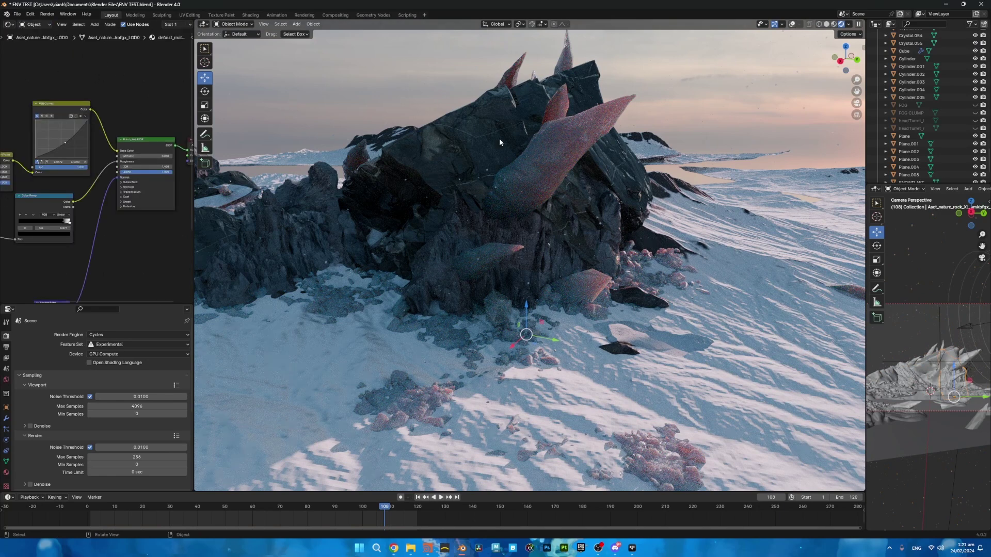
View the large central rock's material and spread out its RGB Curves and Color Ramp nodes
{"action": "middle_click_drag", "start_coordinate": [500, 138], "coordinate": [471, 153]}
{"action": "scroll", "coordinate": [120, 102], "scroll_direction": "down", "scroll_amount": 3}
{"action": "middle_click_drag", "start_coordinate": [94, 97], "coordinate": [141, 75]}
{"action": "left_click_drag", "start_coordinate": [108, 91], "coordinate": [122, 61]}
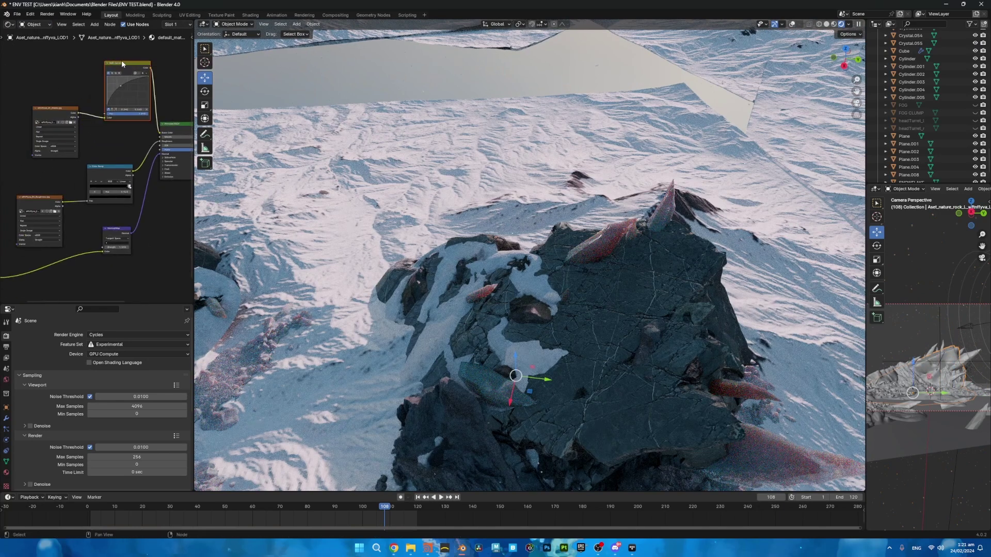
{"action": "middle_click_drag", "start_coordinate": [131, 141], "coordinate": [110, 118]}
{"action": "left_click_drag", "start_coordinate": [87, 143], "coordinate": [96, 113]}
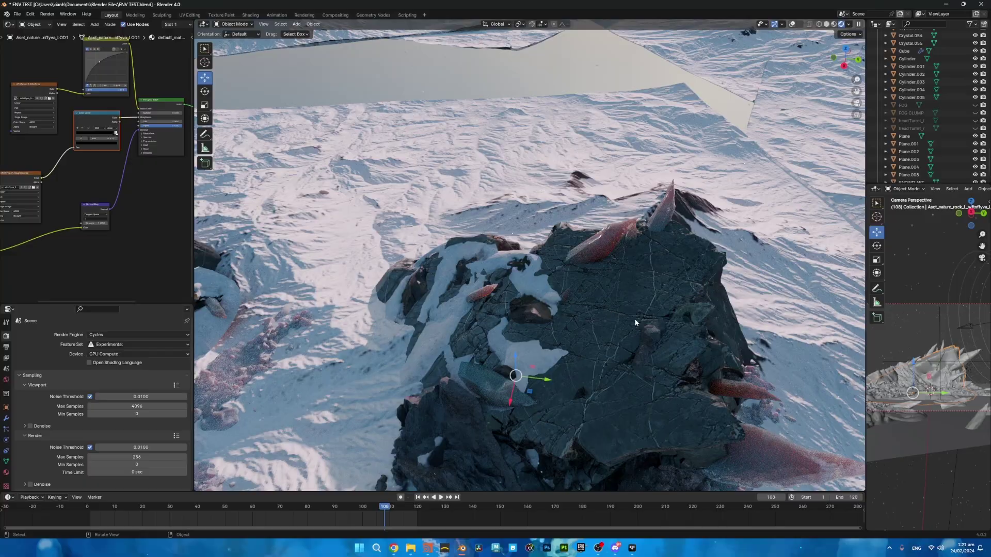
Try raising the jagged rock beside the central formation about 0.39 m, and undo the move
{"action": "middle_click_drag", "start_coordinate": [635, 319], "coordinate": [611, 299]}
{"action": "scroll", "coordinate": [484, 292], "scroll_direction": "up", "scroll_amount": 1}
{"action": "left_click", "coordinate": [537, 289]}
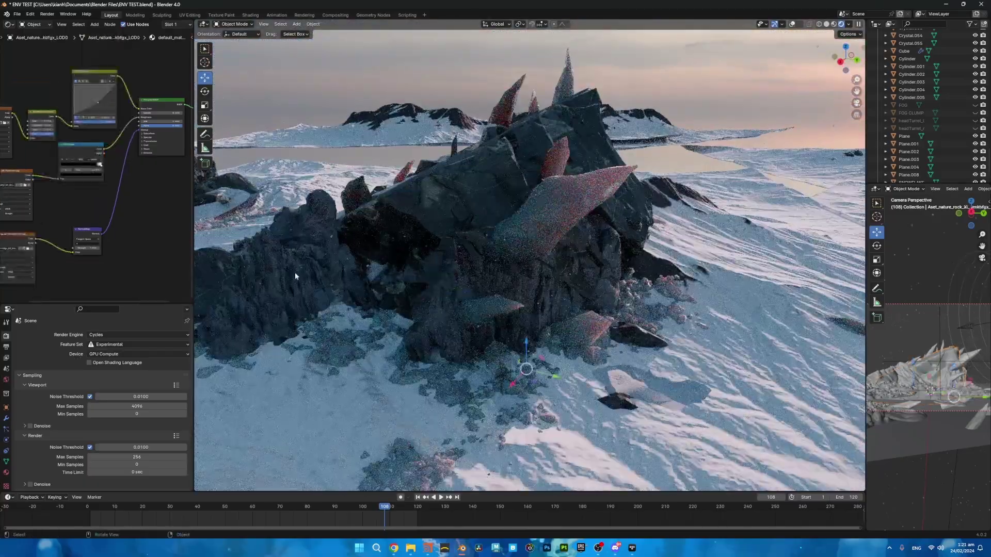
{"action": "left_click_drag", "start_coordinate": [307, 352], "coordinate": [336, 323]}
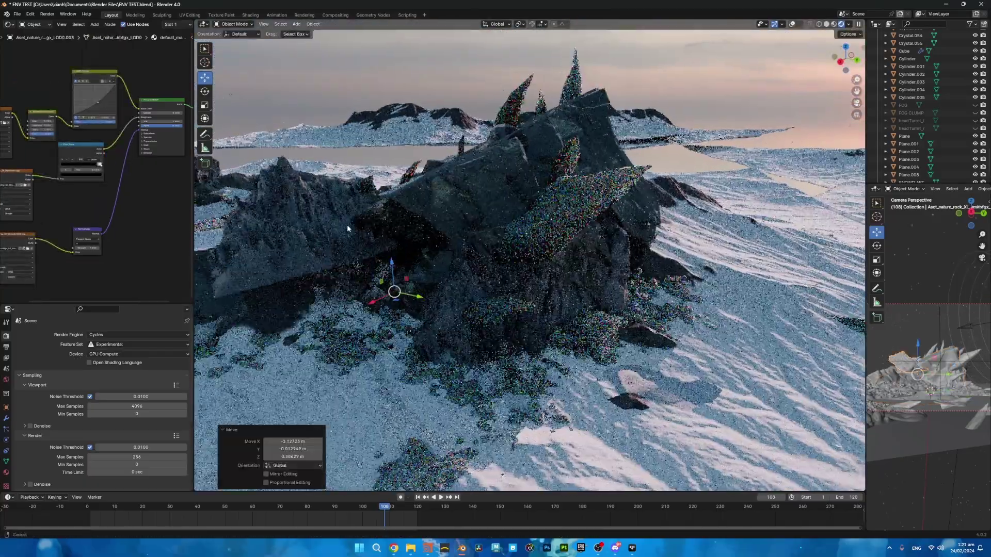
{"action": "key", "text": "ctrl+z"}
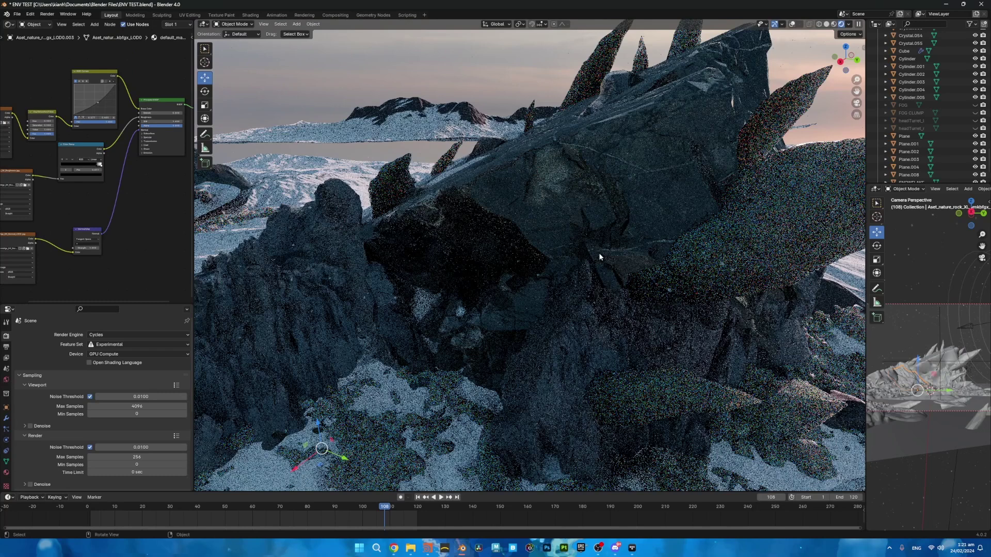
Show the FOG object in the camera shot and examine the crystals and horizon up close through the haze
{"action": "scroll", "coordinate": [642, 252], "scroll_direction": "down", "scroll_amount": 4}
{"action": "scroll", "coordinate": [642, 251], "scroll_direction": "down", "scroll_amount": 4}
{"action": "left_click", "coordinate": [856, 103]}
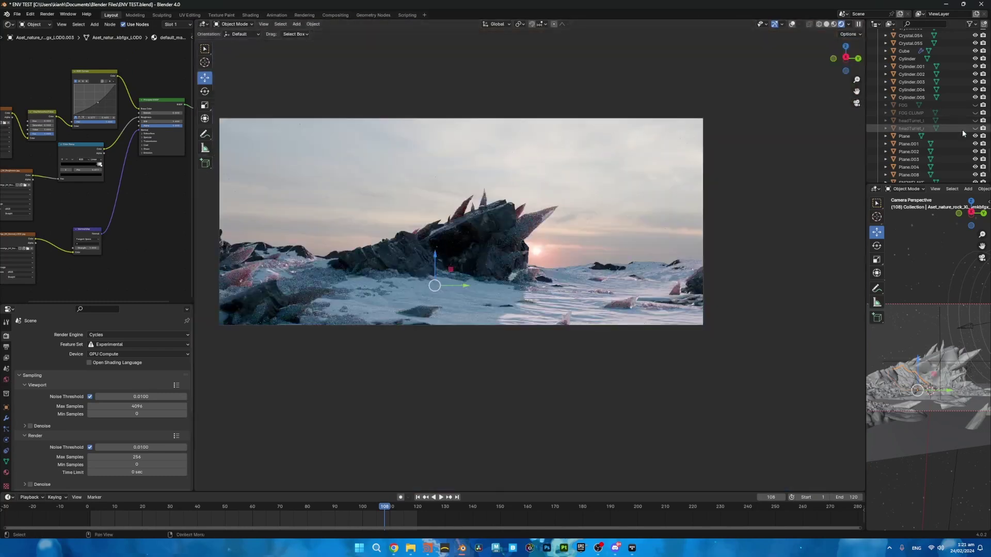
{"action": "left_click", "coordinate": [975, 105]}
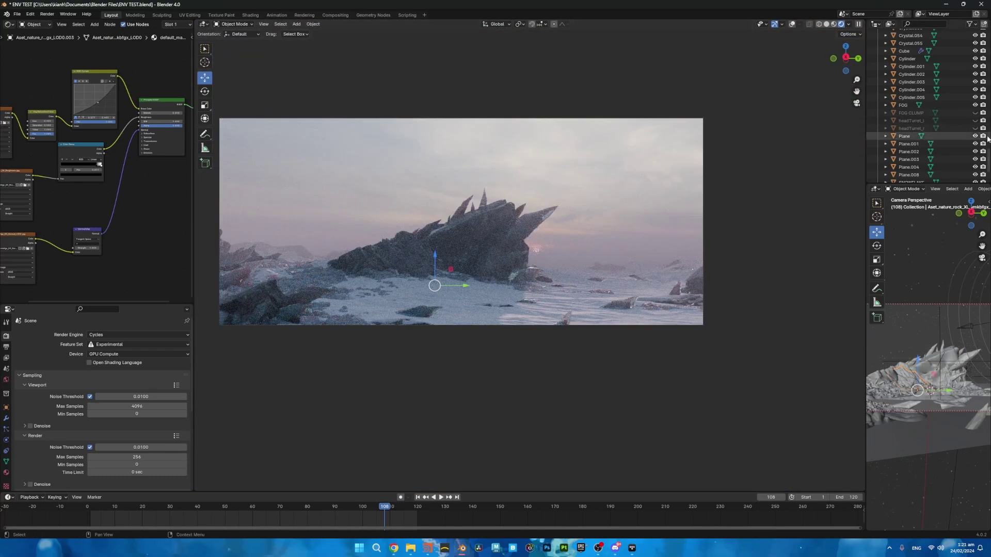
{"action": "middle_click_drag", "start_coordinate": [533, 183], "coordinate": [526, 190], "text": "shift"}
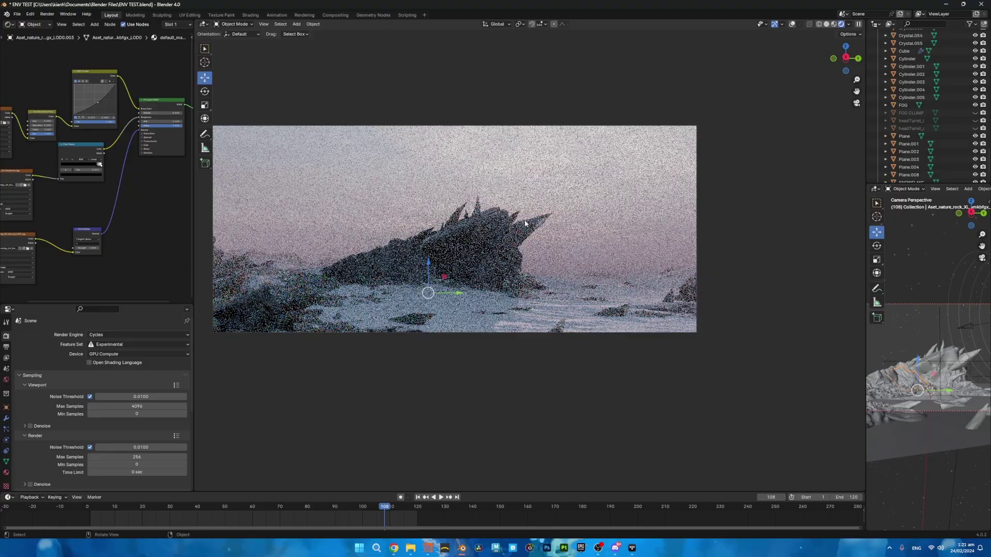
{"action": "scroll", "coordinate": [566, 159], "scroll_direction": "up", "scroll_amount": 5}
{"action": "middle_click_drag", "start_coordinate": [563, 161], "coordinate": [544, 197], "text": "shift"}
{"action": "scroll", "coordinate": [544, 197], "scroll_direction": "up", "scroll_amount": 3}
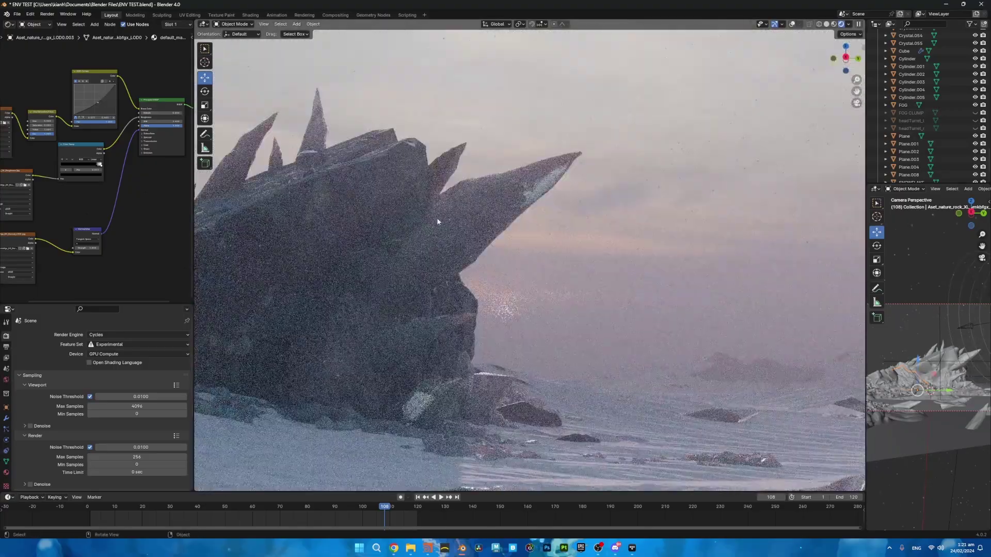
Review the full foggy camera framing, and hide the FOG object again
{"action": "scroll", "coordinate": [437, 222], "scroll_direction": "down", "scroll_amount": 6}
{"action": "key", "text": "KP_0"}
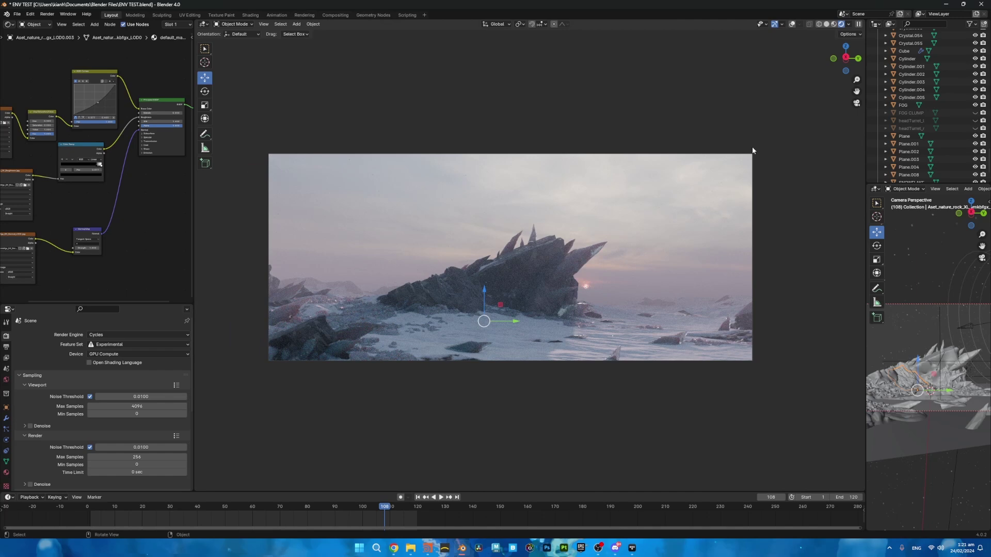
{"action": "key", "text": "Home"}
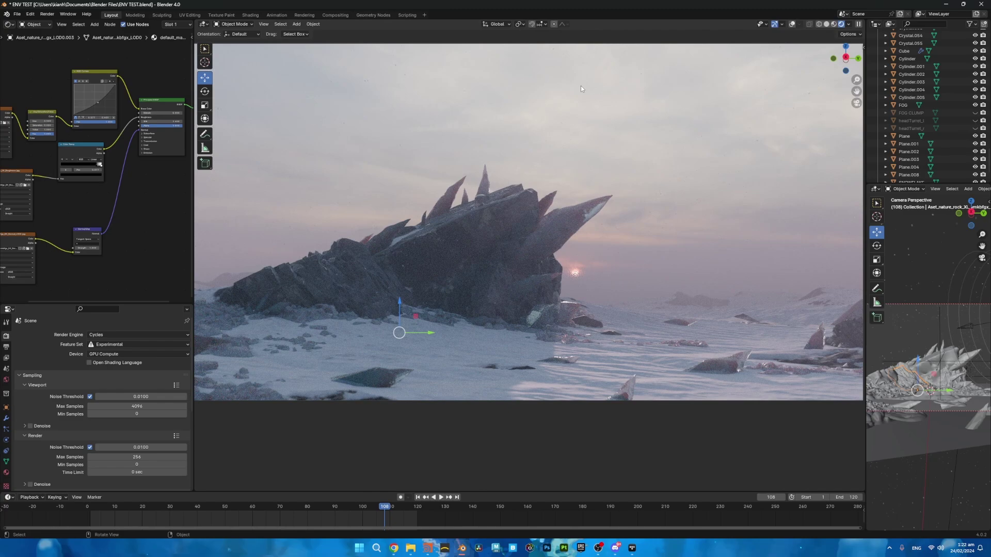
{"action": "middle_click_drag", "start_coordinate": [367, 222], "coordinate": [416, 263], "text": "shift"}
{"action": "middle_click_drag", "start_coordinate": [594, 208], "coordinate": [566, 180], "text": "shift"}
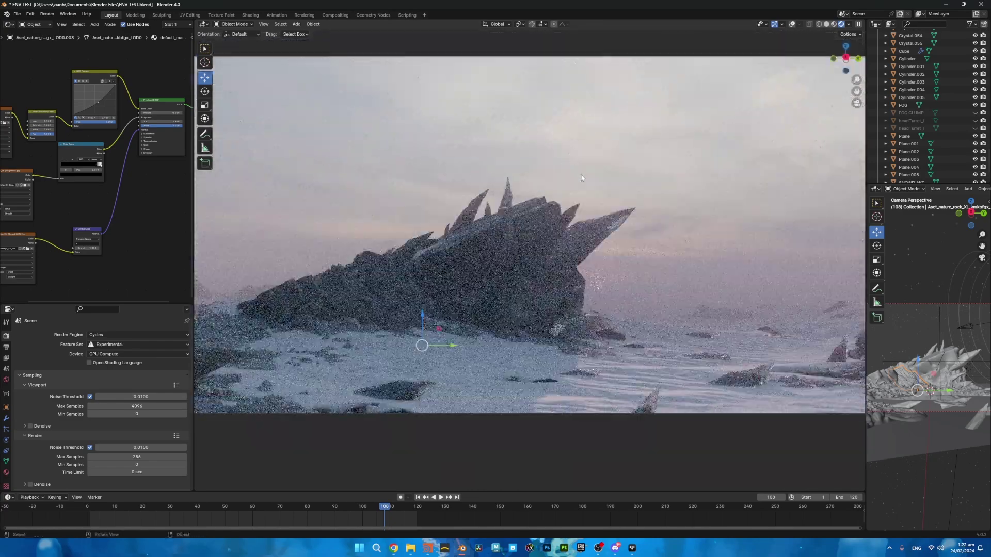
{"action": "left_click", "coordinate": [974, 105]}
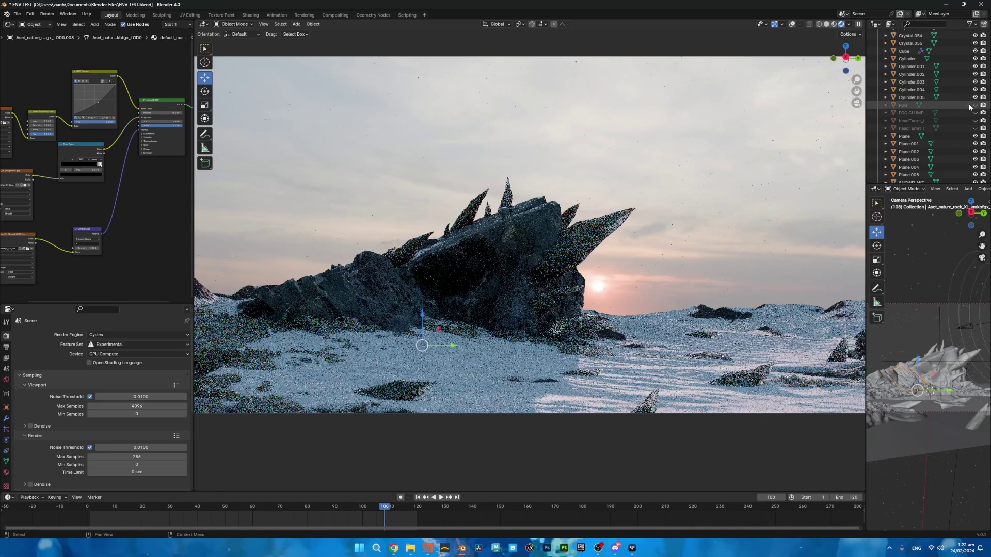
Select the large crystal protruding from the rock, turn on viewport overlays and switch to solid shading
{"action": "middle_click_drag", "start_coordinate": [609, 242], "coordinate": [600, 247]}
{"action": "scroll", "coordinate": [601, 250], "scroll_direction": "up", "scroll_amount": 6}
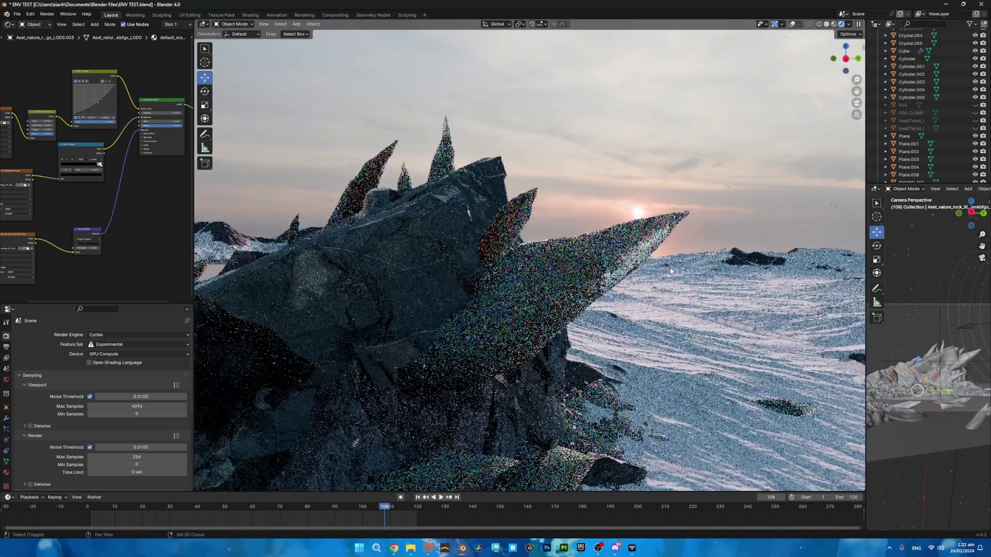
{"action": "left_click", "coordinate": [602, 253]}
{"action": "left_click", "coordinate": [791, 24]}
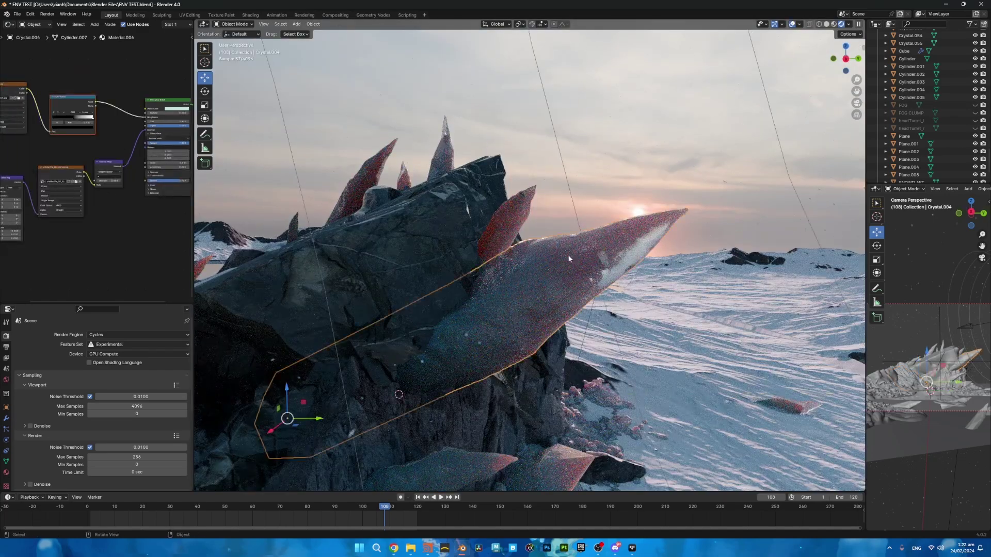
{"action": "scroll", "coordinate": [569, 259], "scroll_direction": "down", "scroll_amount": 3}
{"action": "left_click", "coordinate": [826, 24]}
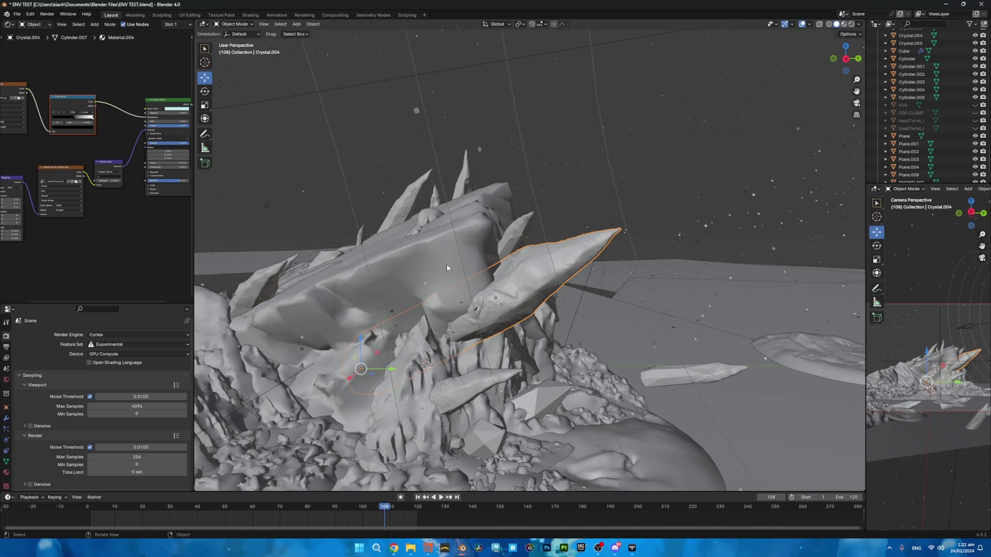
Try lifting the large crystal off the smaller low-poly crystal beneath it, select the smaller one, and undo both actions
{"action": "key", "text": "g"}
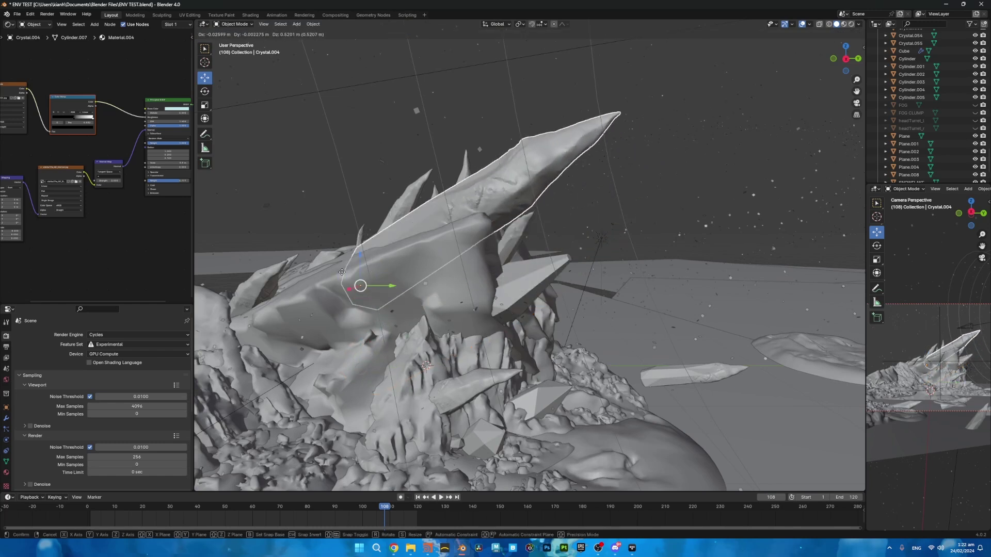
{"action": "left_click", "coordinate": [379, 274]}
{"action": "left_click", "coordinate": [539, 254]}
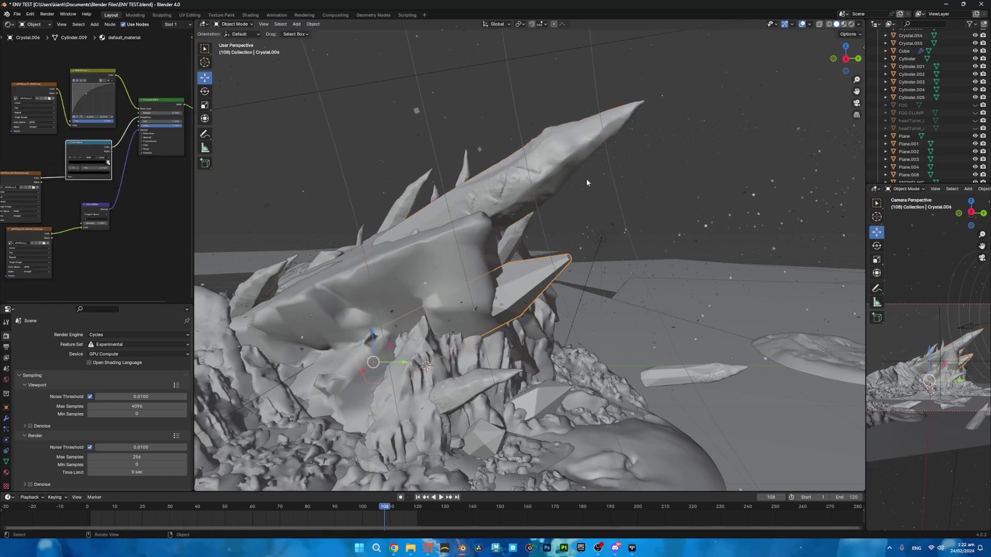
{"action": "key", "text": "ctrl+z"}
{"action": "key", "text": "ctrl+z"}
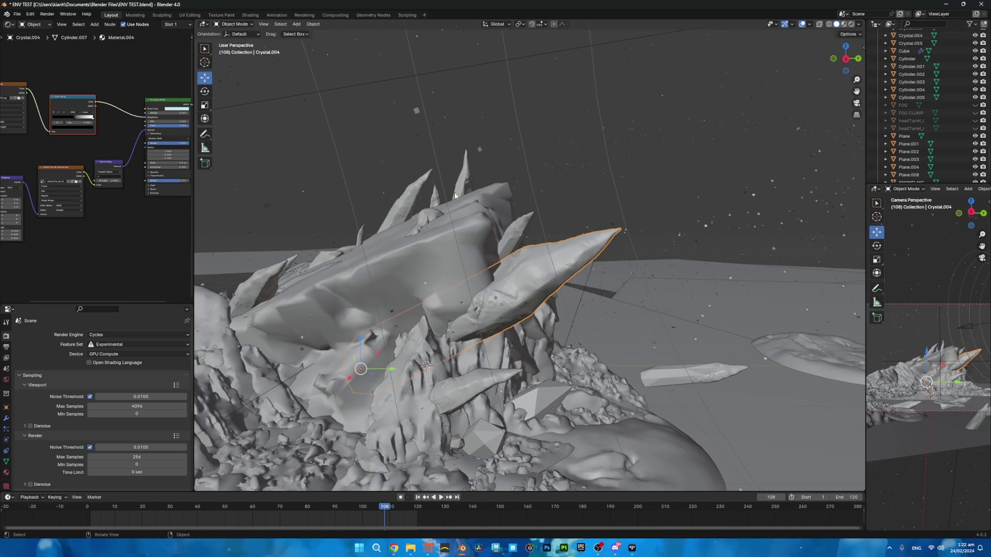
Examine the large crystal's Principled BSDF subsurface and transmission settings and its rendered look through the camera
{"action": "mouse_move", "coordinate": [113, 198]}
{"action": "middle_mouse_down"}
{"action": "mouse_move", "coordinate": [52, 211]}
{"action": "mouse_move", "coordinate": [99, 186]}
{"action": "middle_mouse_up"}
{"action": "scroll", "coordinate": [114, 200], "scroll_direction": "up", "scroll_amount": 10}
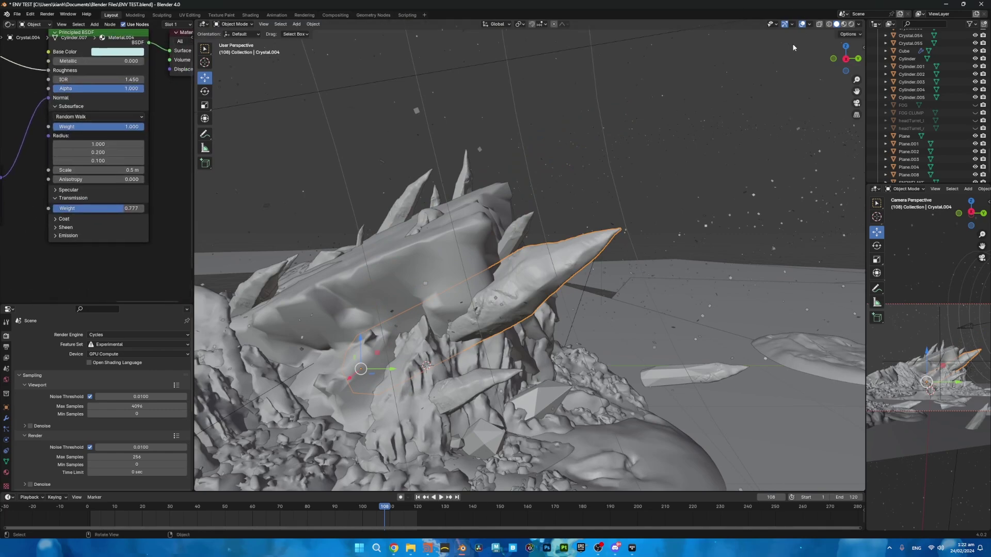
{"action": "left_click", "coordinate": [851, 24]}
{"action": "left_click", "coordinate": [856, 103]}
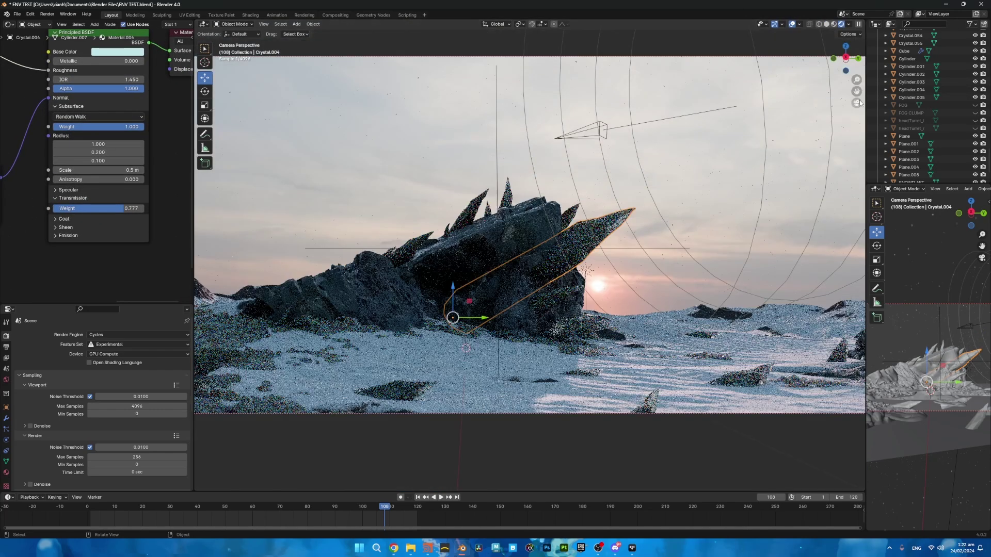
{"action": "middle_click_drag", "start_coordinate": [579, 120], "coordinate": [685, 149], "text": "shift"}
{"action": "scroll", "coordinate": [506, 121], "scroll_direction": "up", "scroll_amount": 7}
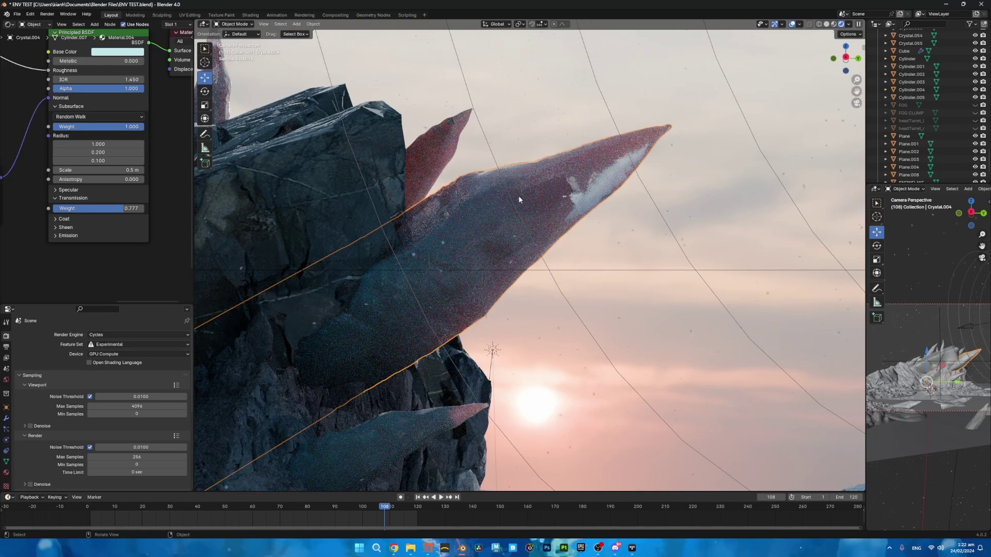
{"action": "middle_click_drag", "start_coordinate": [519, 200], "coordinate": [605, 209]}
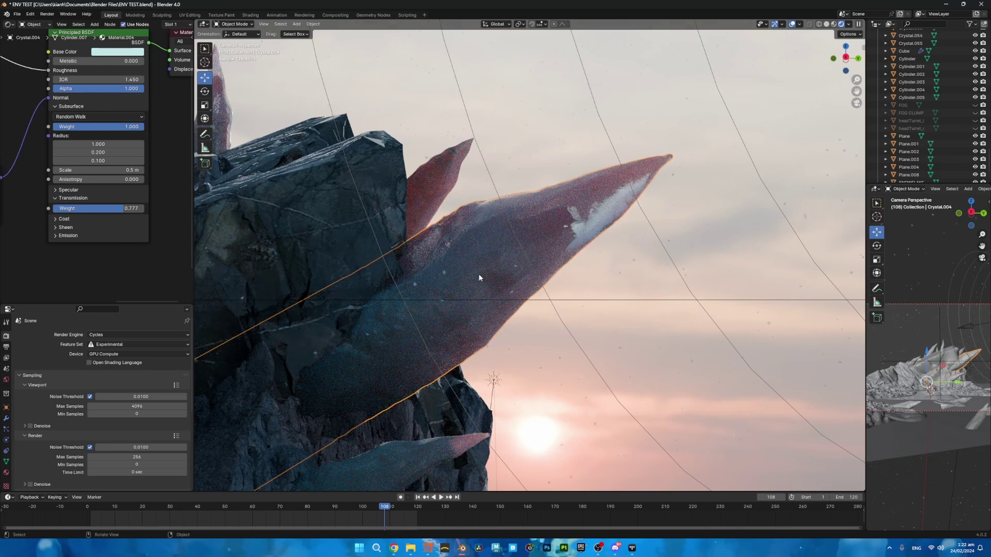
{"action": "scroll", "coordinate": [473, 311], "scroll_direction": "down", "scroll_amount": 5}
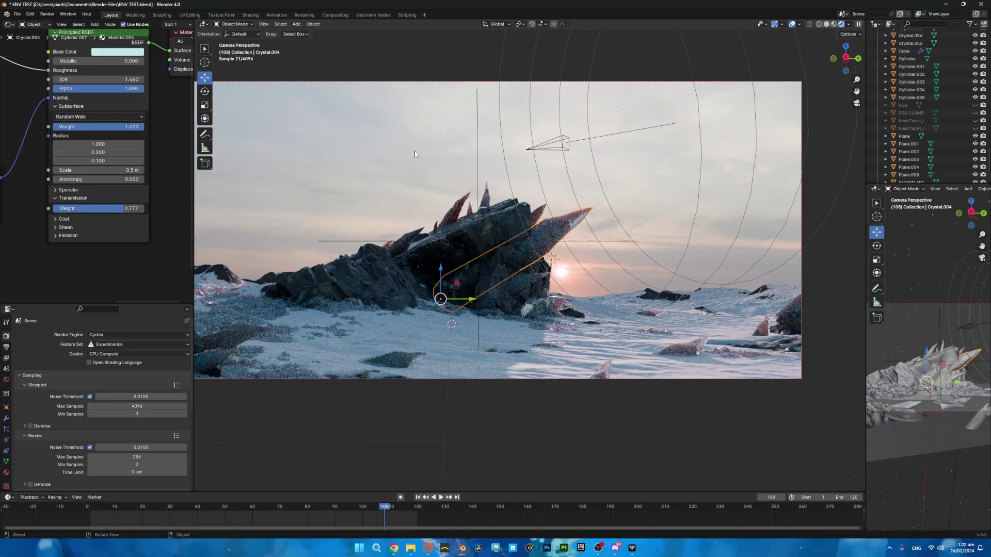
Try raising the pebble patch behind the foreground crystal about 0.17 m, and undo the move
{"action": "left_click", "coordinate": [414, 150]}
{"action": "middle_click_drag", "start_coordinate": [312, 375], "coordinate": [563, 372], "text": "shift"}
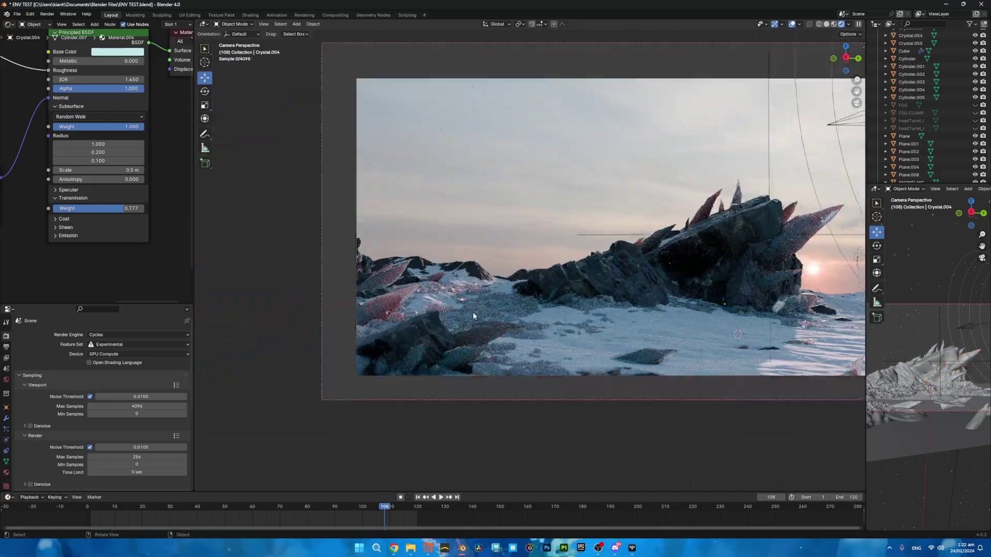
{"action": "scroll", "coordinate": [473, 312], "scroll_direction": "up", "scroll_amount": 5}
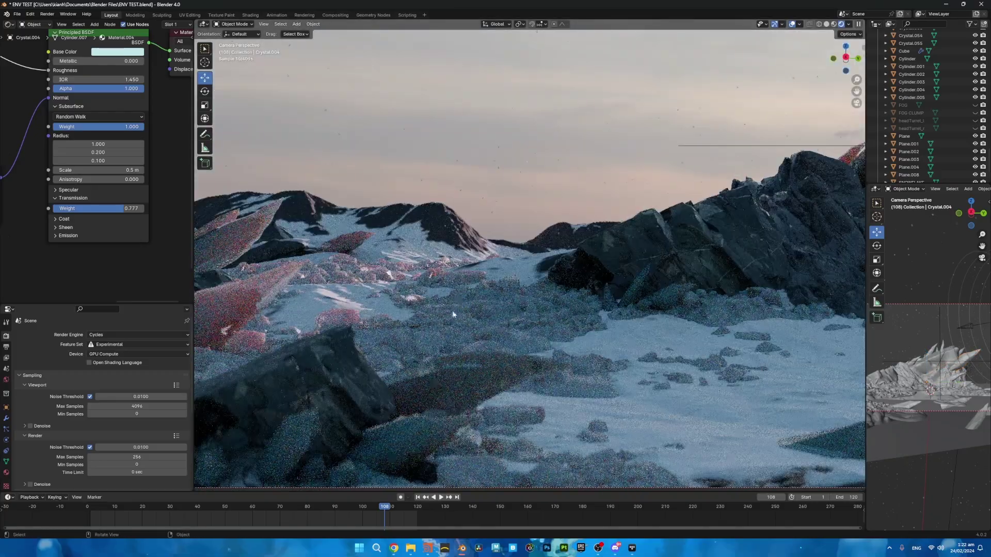
{"action": "middle_click_drag", "start_coordinate": [480, 320], "coordinate": [464, 352]}
{"action": "scroll", "coordinate": [454, 338], "scroll_direction": "up", "scroll_amount": 3}
{"action": "left_click", "coordinate": [466, 354]}
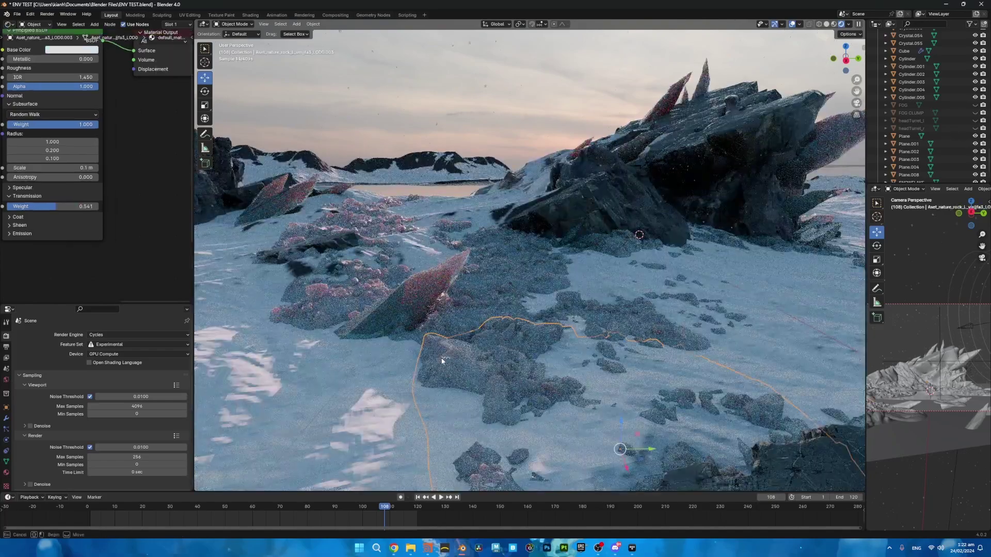
{"action": "left_click", "coordinate": [483, 287]}
{"action": "left_click_drag", "start_coordinate": [481, 265], "coordinate": [483, 231]}
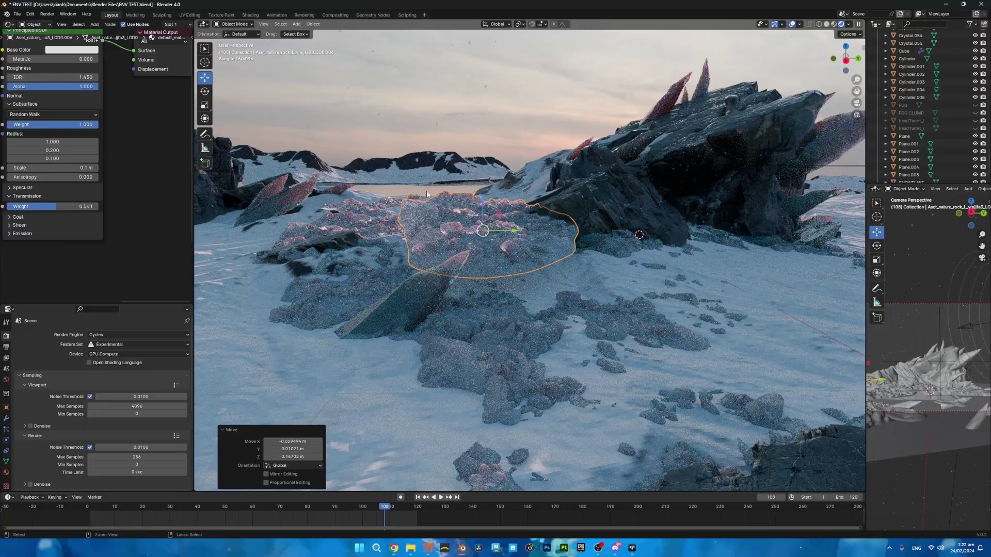
{"action": "key", "text": "ctrl+z"}
Inspect the pebble patches around the rocks, save the ENV TEST file, deselect everything and view the whole environment
{"action": "mouse_move", "coordinate": [439, 268]}
{"action": "middle_mouse_down"}
{"action": "mouse_move", "coordinate": [413, 281]}
{"action": "mouse_move", "coordinate": [434, 285]}
{"action": "middle_mouse_up"}
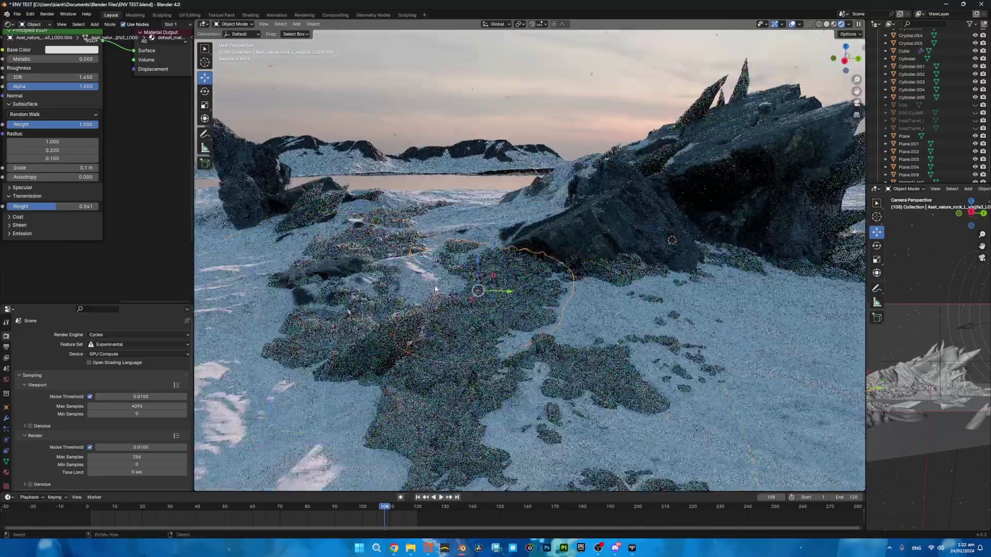
{"action": "scroll", "coordinate": [542, 338], "scroll_direction": "up", "scroll_amount": 6}
{"action": "scroll", "coordinate": [541, 339], "scroll_direction": "down", "scroll_amount": 5}
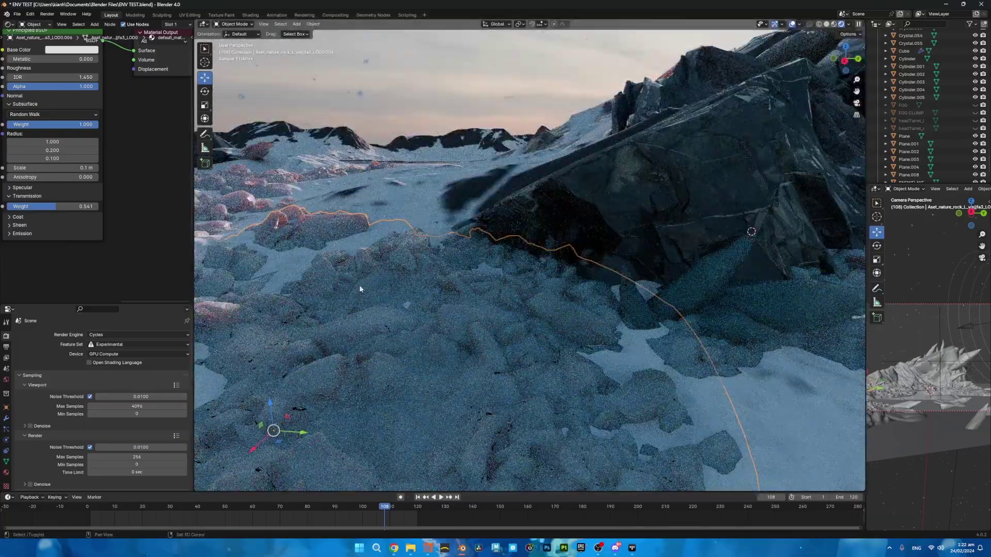
{"action": "middle_click_drag", "start_coordinate": [434, 288], "coordinate": [524, 259], "text": "shift"}
{"action": "scroll", "coordinate": [524, 260], "scroll_direction": "down", "scroll_amount": 5}
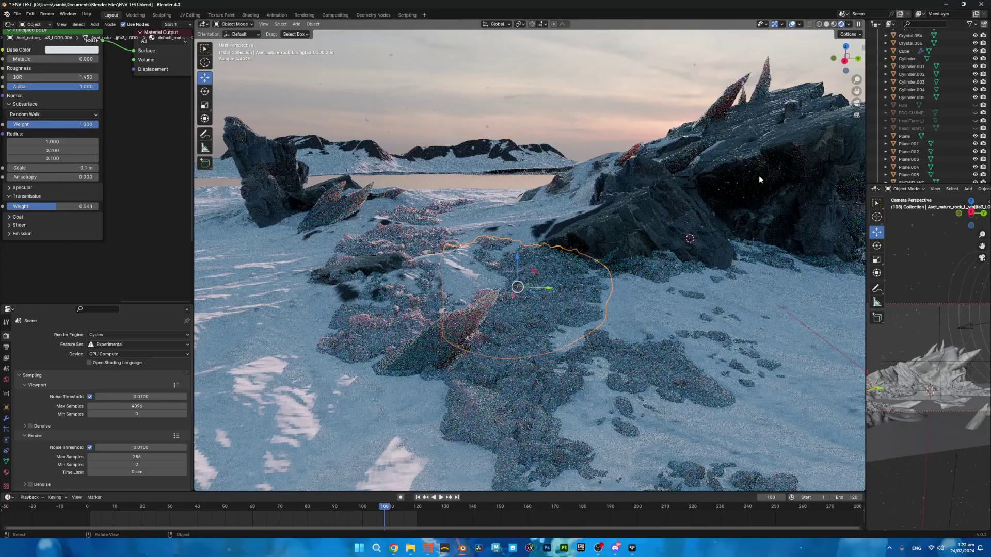
{"action": "middle_click_drag", "start_coordinate": [599, 150], "coordinate": [553, 134]}
{"action": "key", "text": "ctrl+s"}
{"action": "left_click", "coordinate": [597, 108]}
{"action": "scroll", "coordinate": [539, 130], "scroll_direction": "down", "scroll_amount": 12}
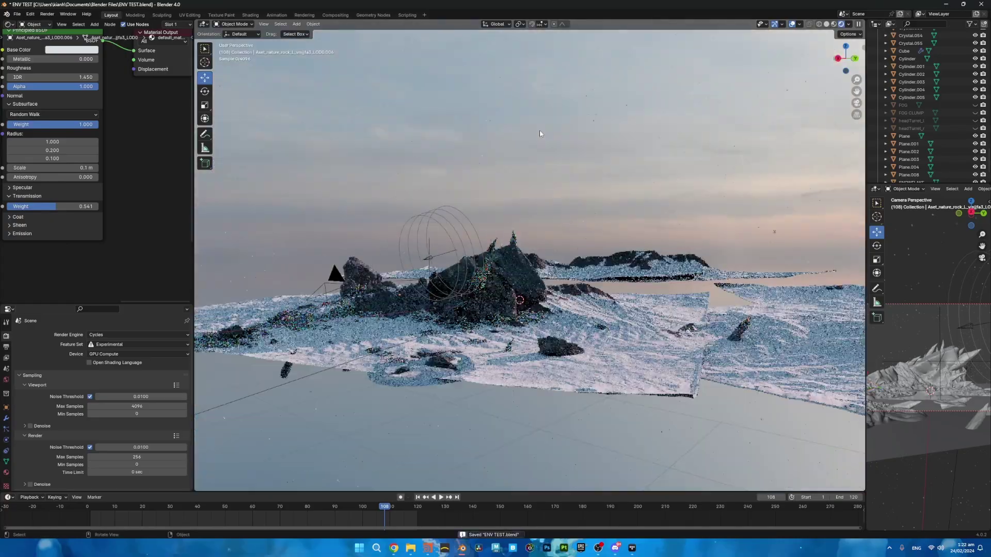
Show the FOG and FOG CLUMP volumes in the camera view and play the animation from about frame 53 to frame 86
{"action": "left_click", "coordinate": [855, 107]}
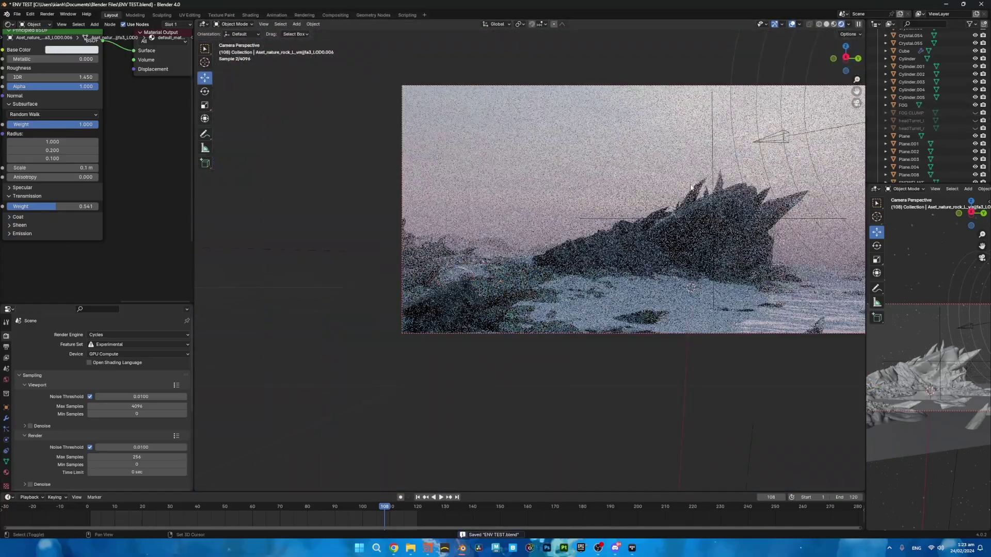
{"action": "middle_click_drag", "start_coordinate": [690, 187], "coordinate": [544, 201], "text": "shift"}
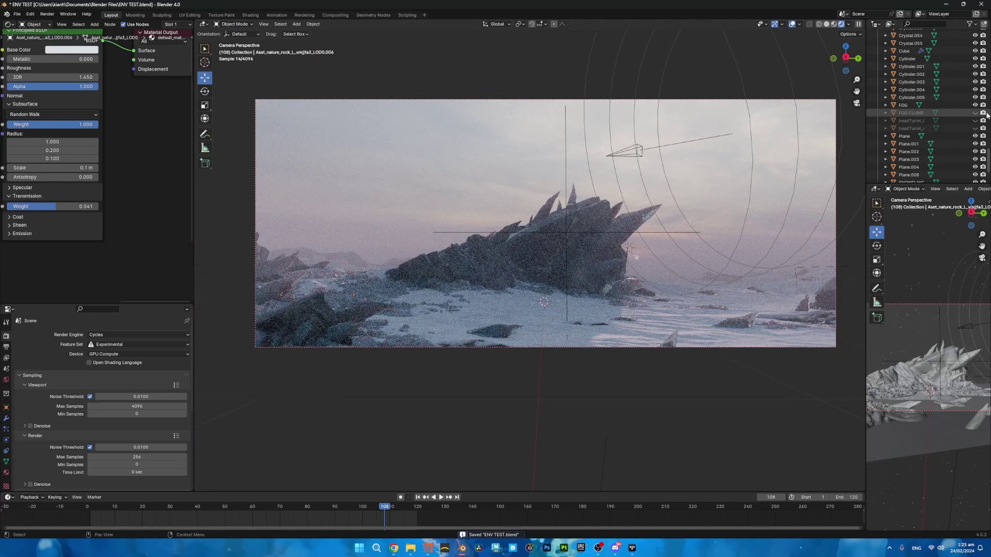
{"action": "left_click", "coordinate": [975, 113]}
{"action": "middle_click_drag", "start_coordinate": [666, 219], "coordinate": [615, 229], "text": "shift"}
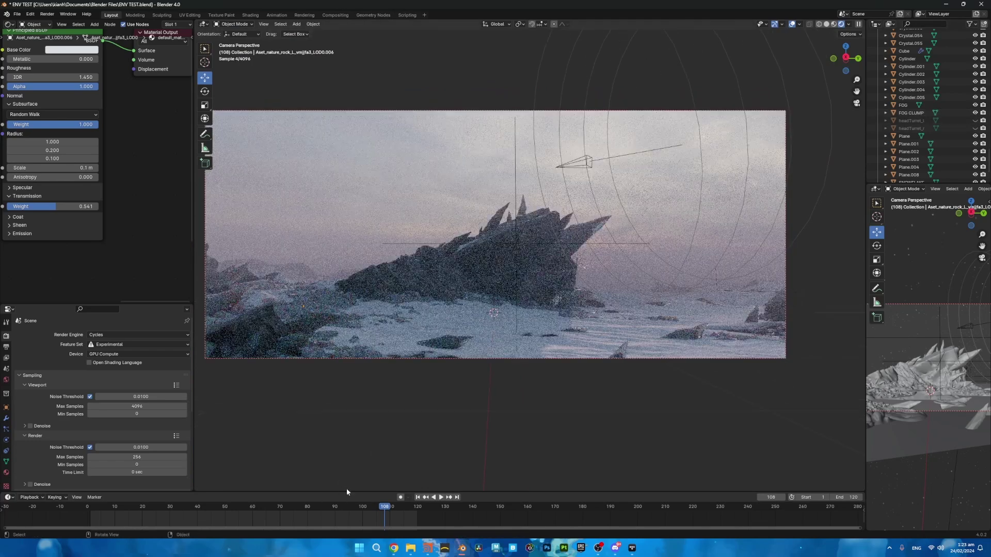
{"action": "left_click_drag", "start_coordinate": [340, 508], "coordinate": [230, 497]}
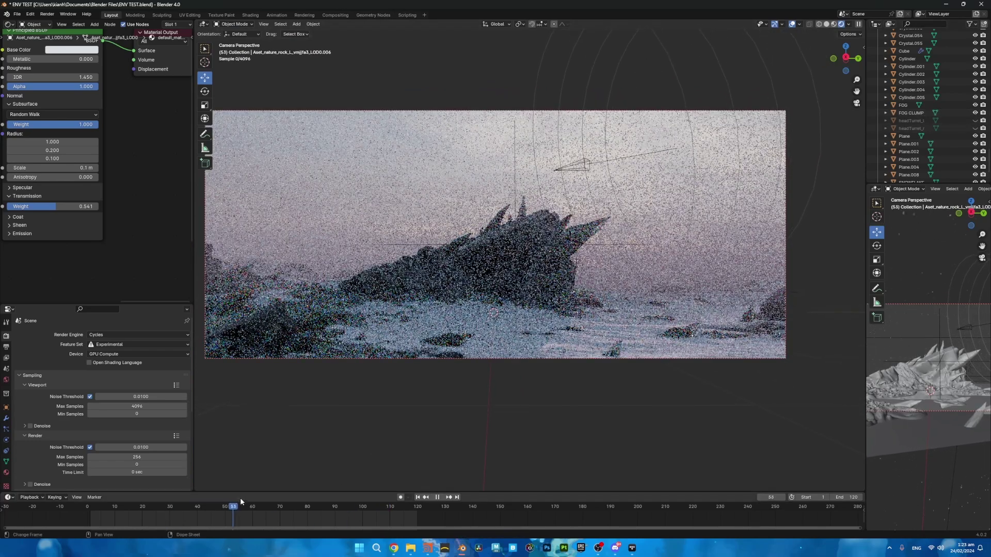
{"action": "key", "text": "space"}
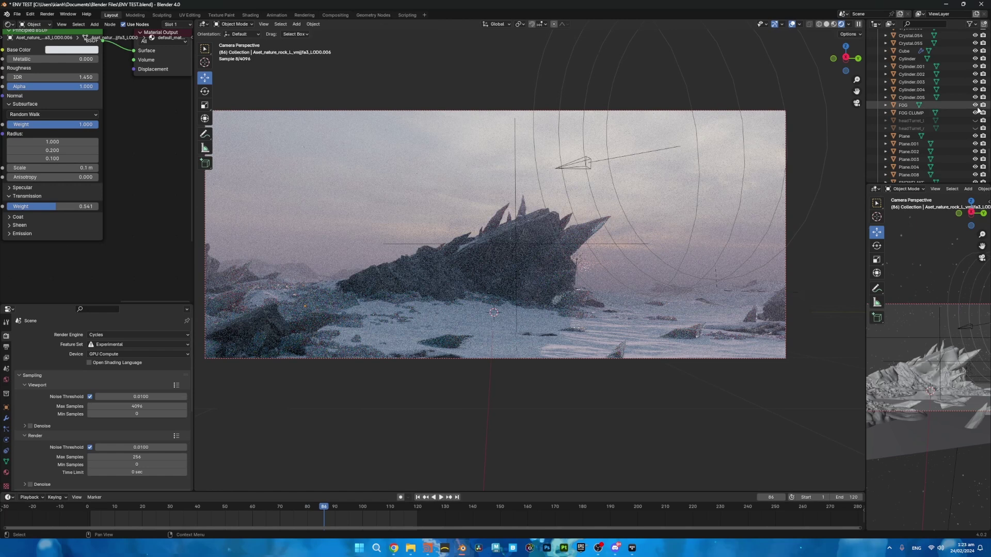
Hide the FOG CLUMP volume, compare the shot with FOG on and off, and leave FOG hidden
{"action": "left_click", "coordinate": [975, 113]}
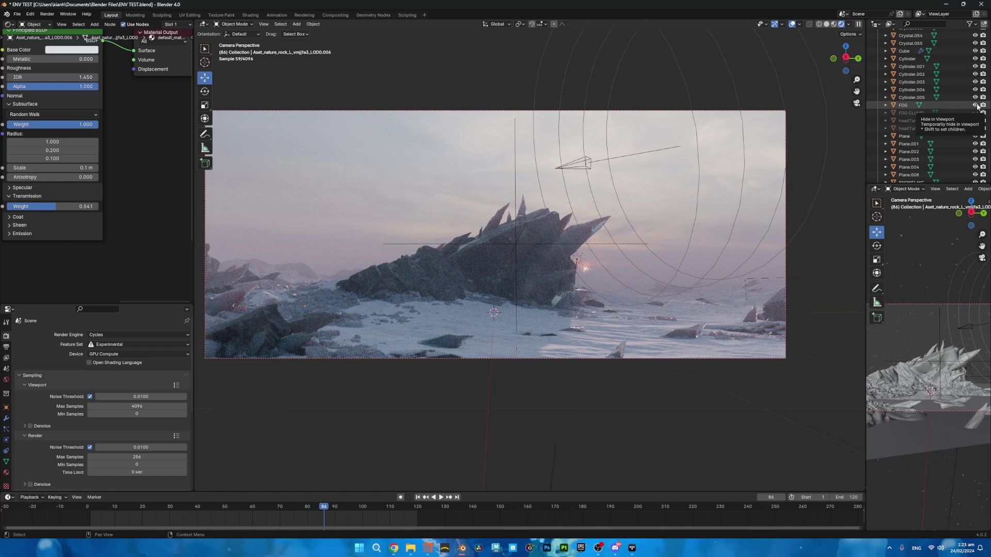
{"action": "left_click", "coordinate": [975, 105]}
{"action": "left_click", "coordinate": [975, 104]}
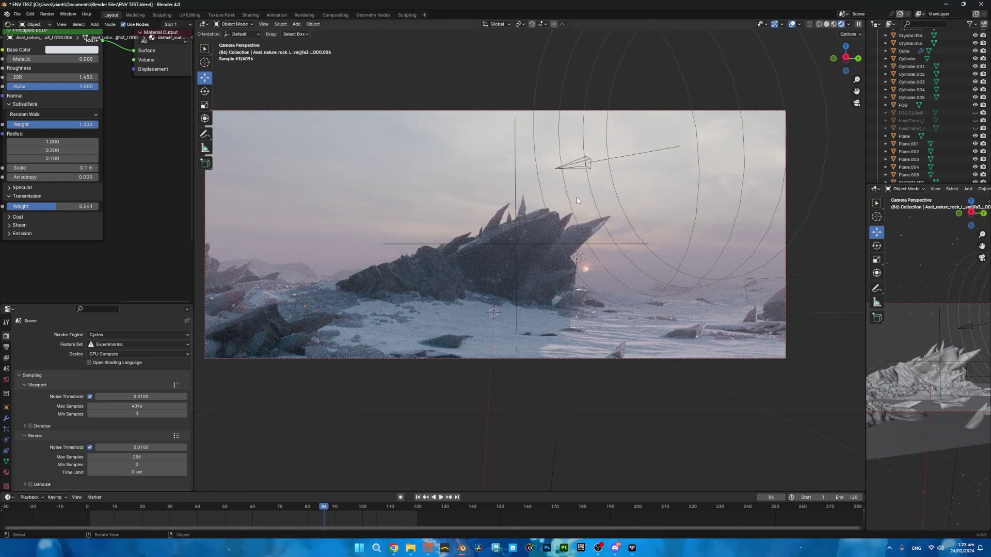
{"action": "left_click", "coordinate": [975, 104]}
Hide the viewport toolbar and the Sun light, and show the FOG volume again
{"action": "scroll", "coordinate": [912, 155], "scroll_direction": "down", "scroll_amount": 2}
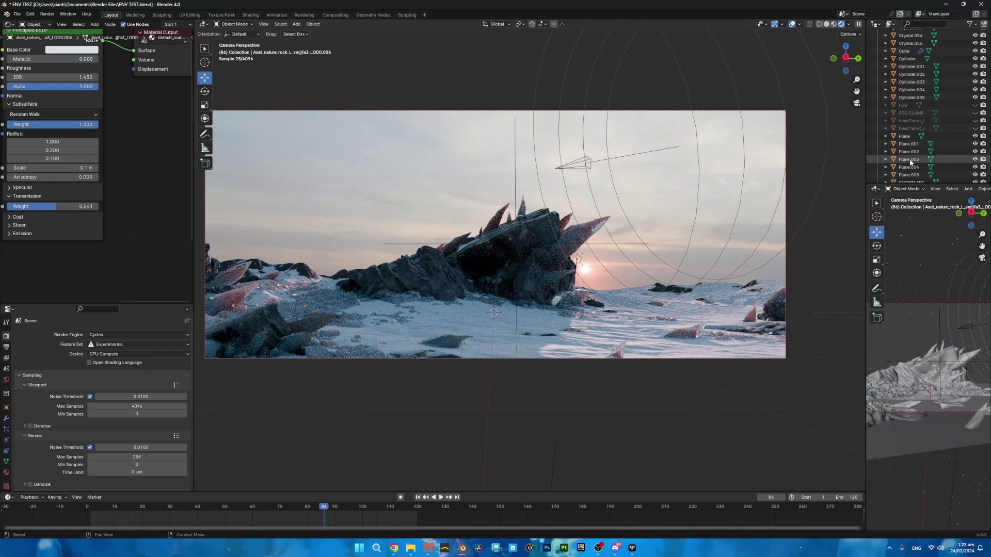
{"action": "left_click", "coordinate": [577, 260]}
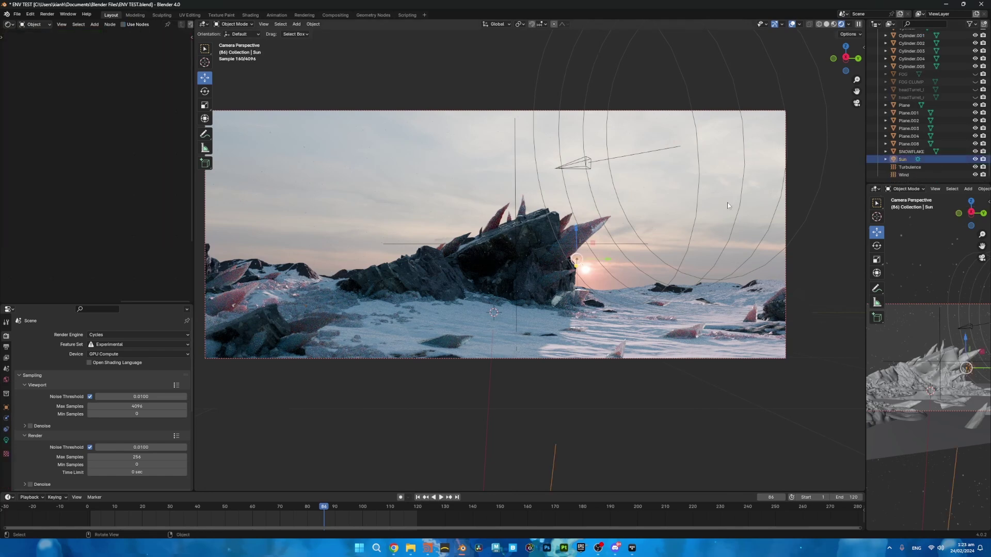
{"action": "key", "text": "t"}
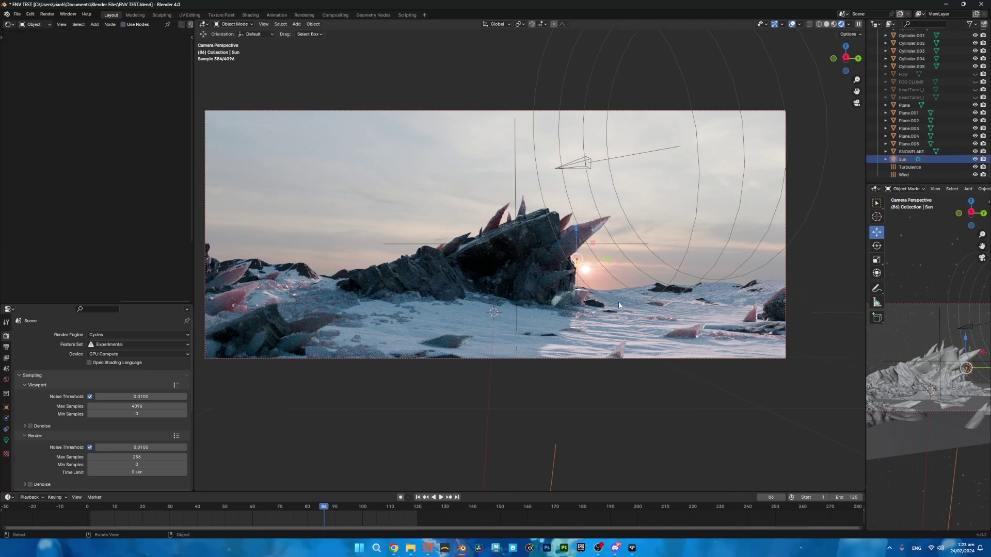
{"action": "key", "text": "h"}
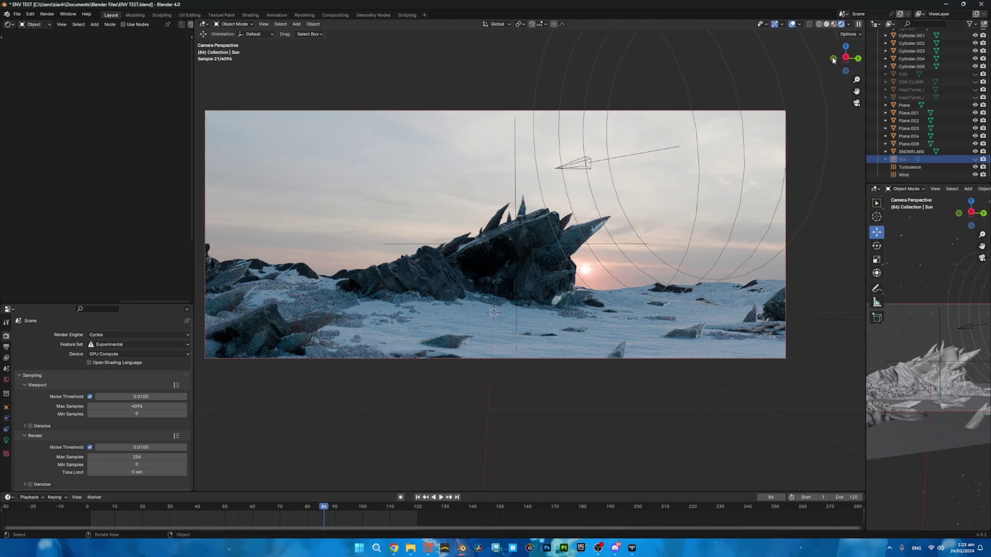
{"action": "left_click", "coordinate": [975, 73]}
Turn off the overlays and gizmos in the main viewport for a clean camera render preview
{"action": "left_click", "coordinate": [792, 23]}
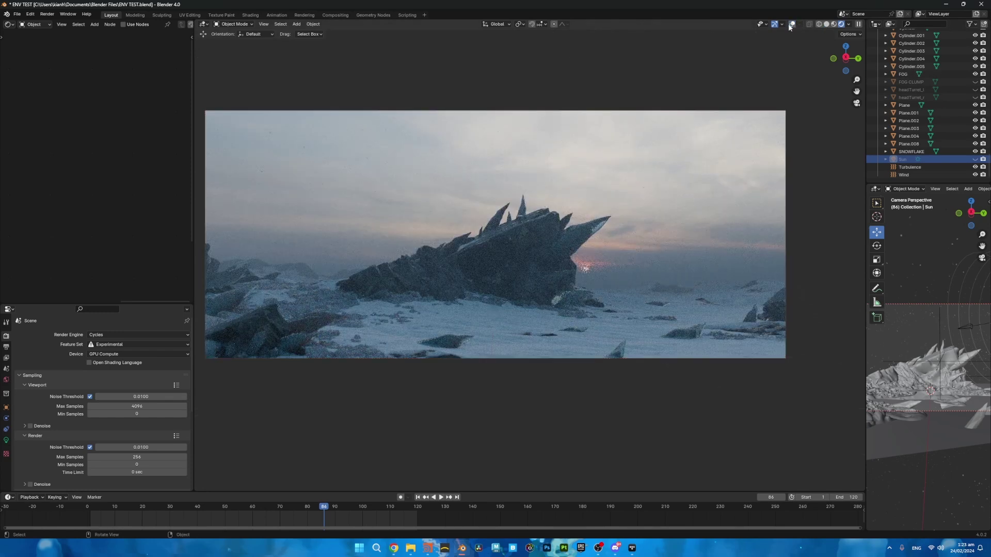
{"action": "left_click", "coordinate": [774, 23]}
{"action": "middle_click_drag", "start_coordinate": [473, 267], "coordinate": [479, 272], "text": "shift"}
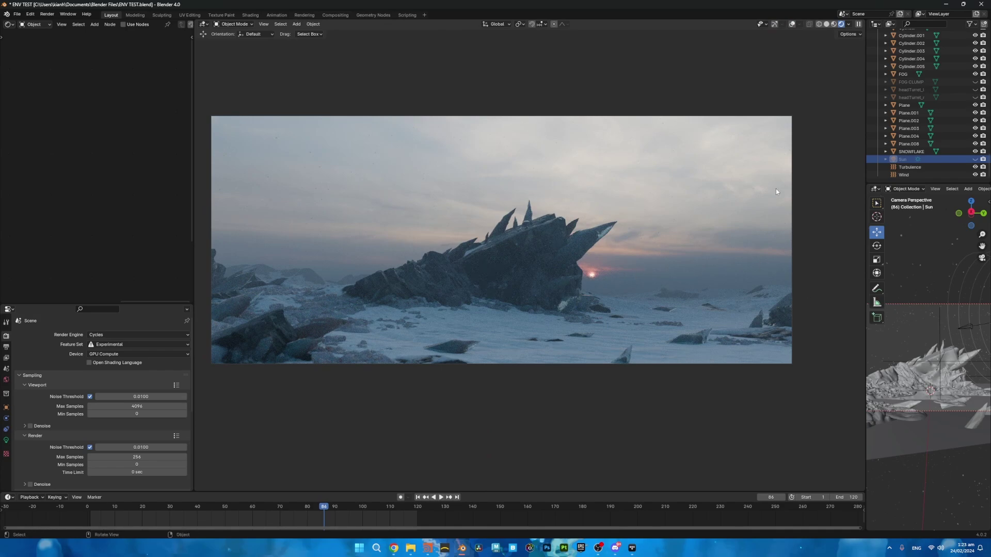
Show the Sun light again and inspect its effect on the background rocks and the main crystal formation up close
{"action": "left_click", "coordinate": [975, 160]}
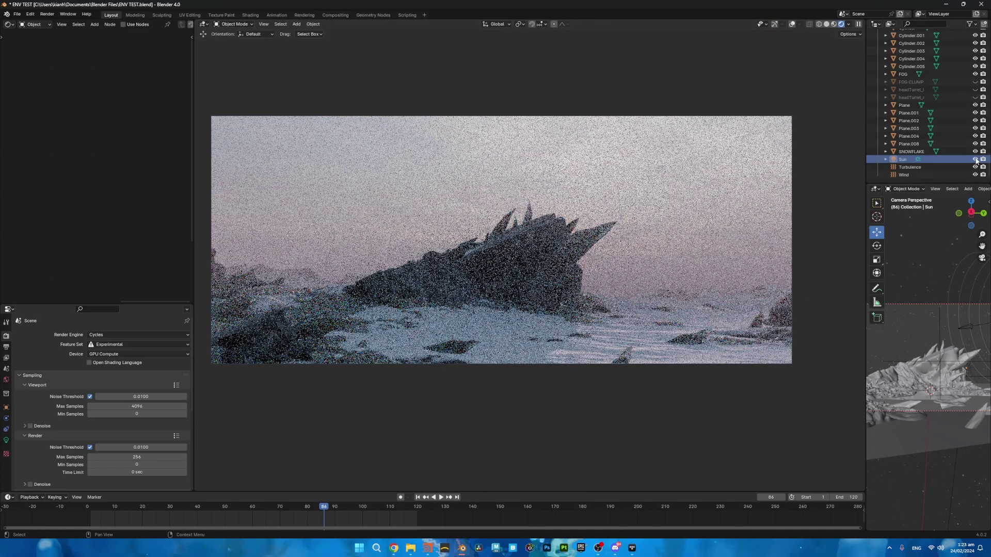
{"action": "middle_click_drag", "start_coordinate": [557, 276], "coordinate": [522, 256], "text": "shift"}
{"action": "scroll", "coordinate": [538, 305], "scroll_direction": "up", "scroll_amount": 7}
{"action": "scroll", "coordinate": [537, 306], "scroll_direction": "down", "scroll_amount": 5}
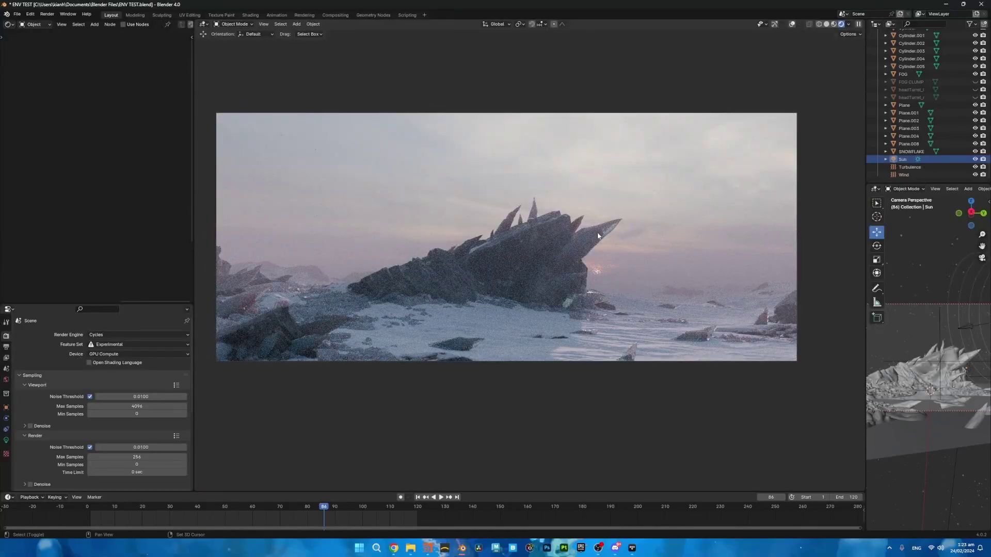
{"action": "middle_click_drag", "start_coordinate": [598, 236], "coordinate": [611, 248], "text": "shift"}
{"action": "middle_click_drag", "start_coordinate": [393, 314], "coordinate": [406, 306], "text": "shift"}
{"action": "scroll", "coordinate": [406, 306], "scroll_direction": "up", "scroll_amount": 6}
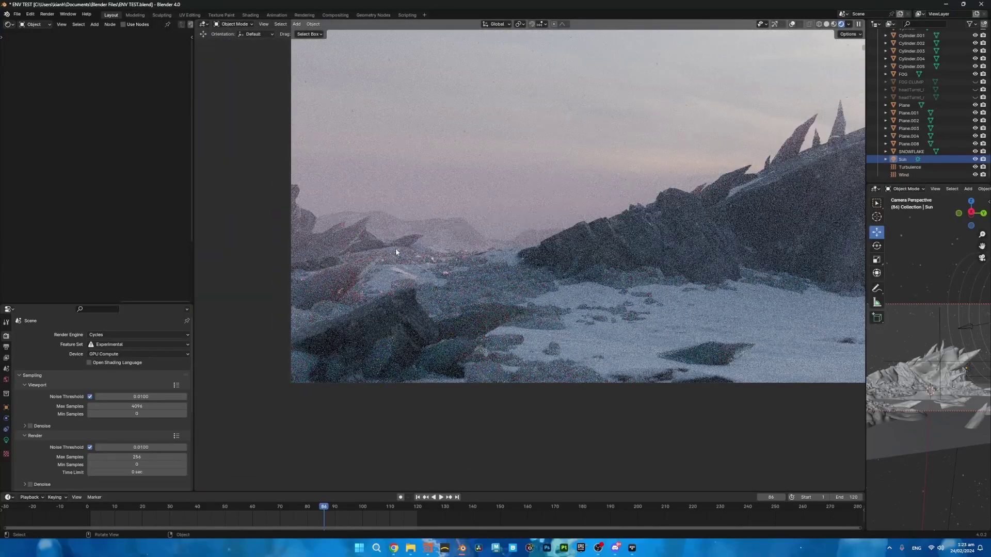
{"action": "middle_click_drag", "start_coordinate": [754, 198], "coordinate": [349, 284], "text": "shift"}
{"action": "scroll", "coordinate": [533, 270], "scroll_direction": "up", "scroll_amount": 6}
{"action": "middle_click_drag", "start_coordinate": [574, 258], "coordinate": [585, 241], "text": "shift"}
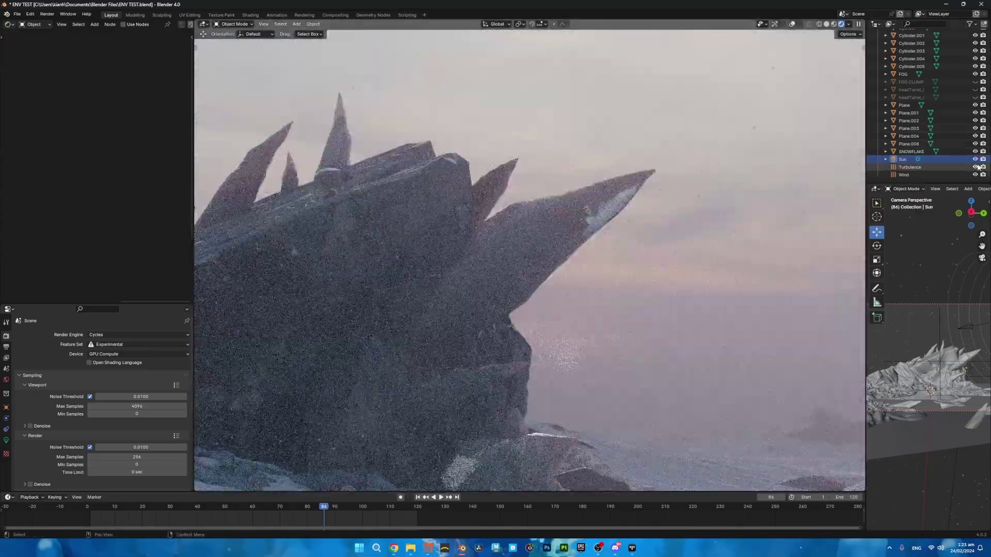
Compare the large crystal's lighting with the Sun hidden and shown, and return to the full camera frame
{"action": "left_click", "coordinate": [975, 159]}
{"action": "left_click", "coordinate": [975, 159]}
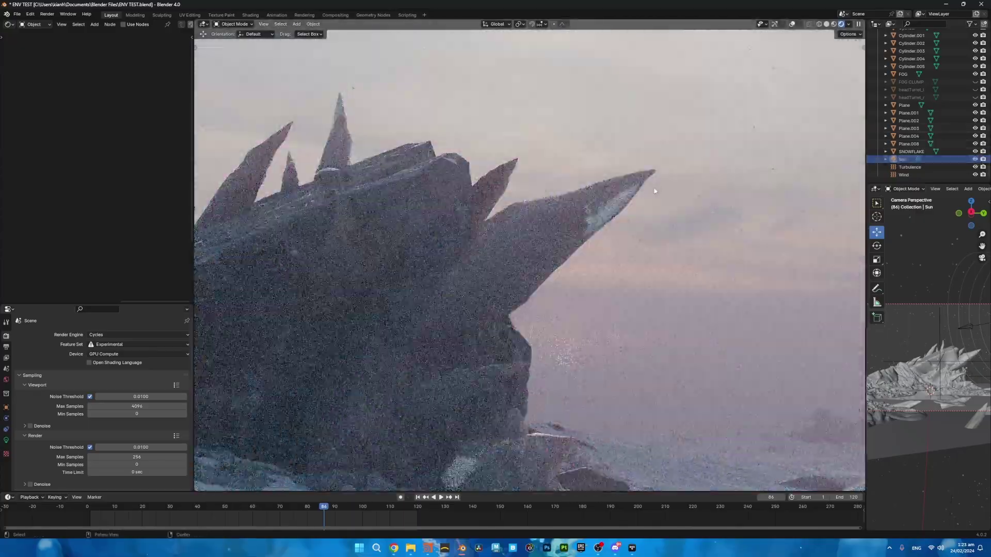
{"action": "scroll", "coordinate": [537, 286], "scroll_direction": "down", "scroll_amount": 5}
{"action": "key", "text": "KP_0"}
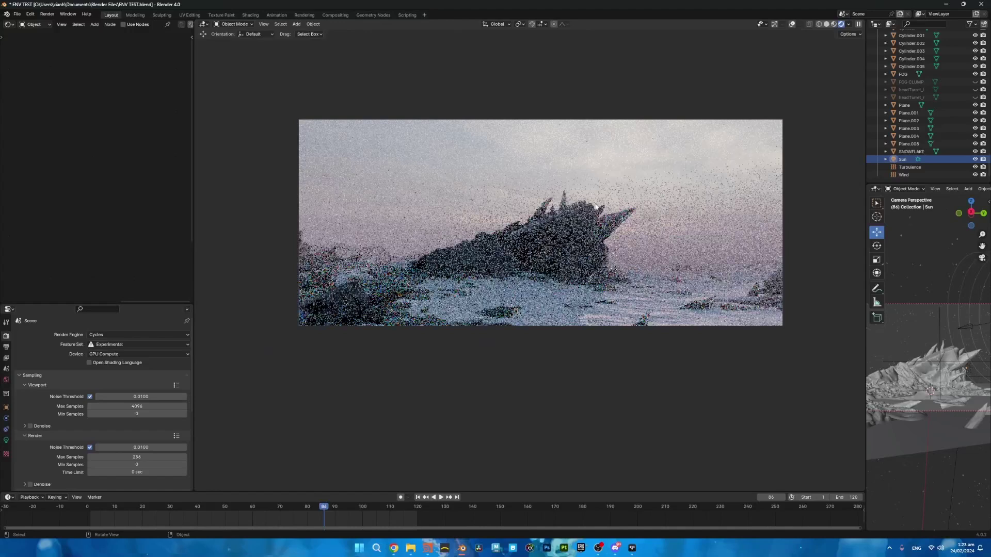
{"action": "middle_click_drag", "start_coordinate": [621, 235], "coordinate": [593, 243], "text": "shift"}
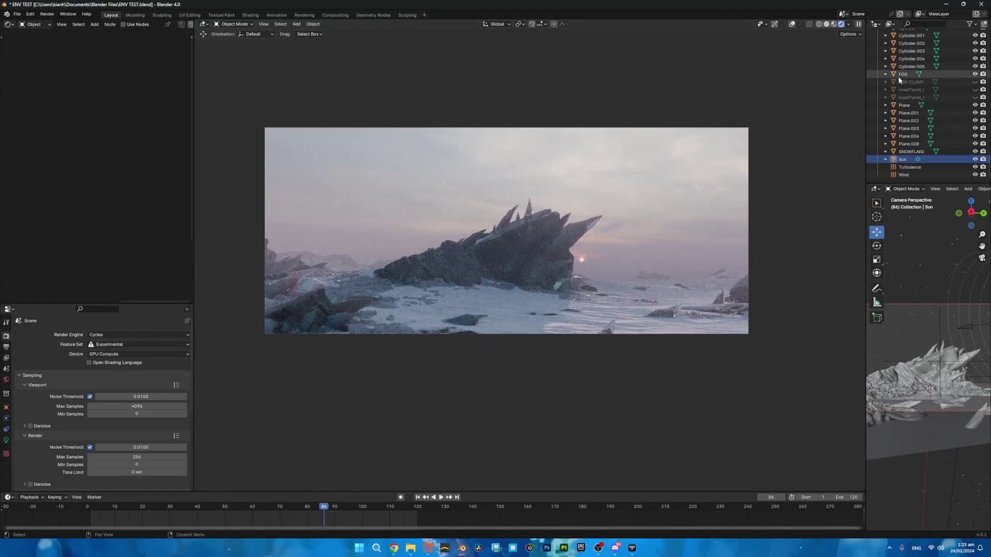
Compare the whole camera shot with the Sun light hidden and shown, leaving the light on
{"action": "left_click", "coordinate": [975, 159]}
{"action": "left_click", "coordinate": [975, 159]}
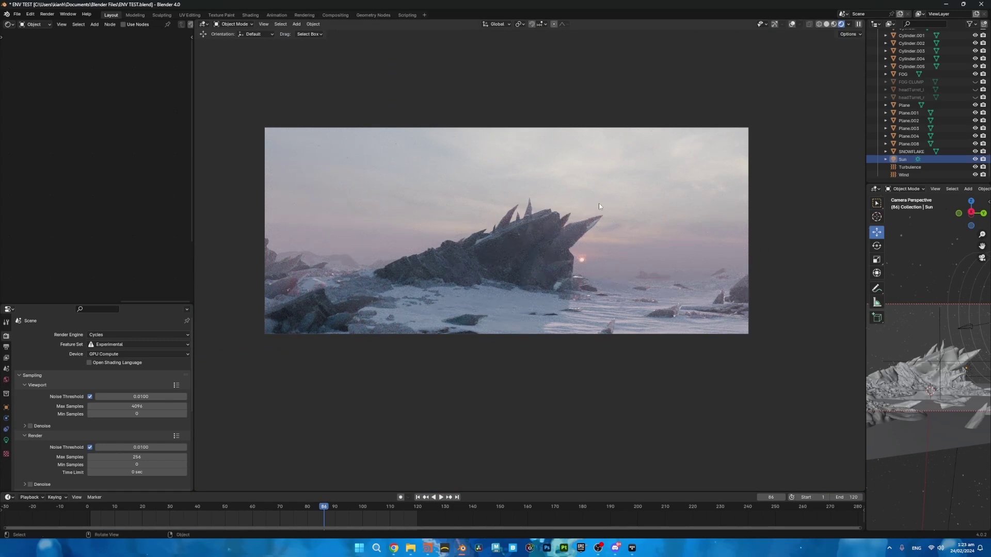
{"action": "mouse_move", "coordinate": [399, 228]}
{"action": "middle_mouse_down", "text": "shift"}
{"action": "mouse_move", "coordinate": [456, 229]}
{"action": "mouse_move", "coordinate": [415, 237]}
{"action": "middle_mouse_up", "text": "shift"}
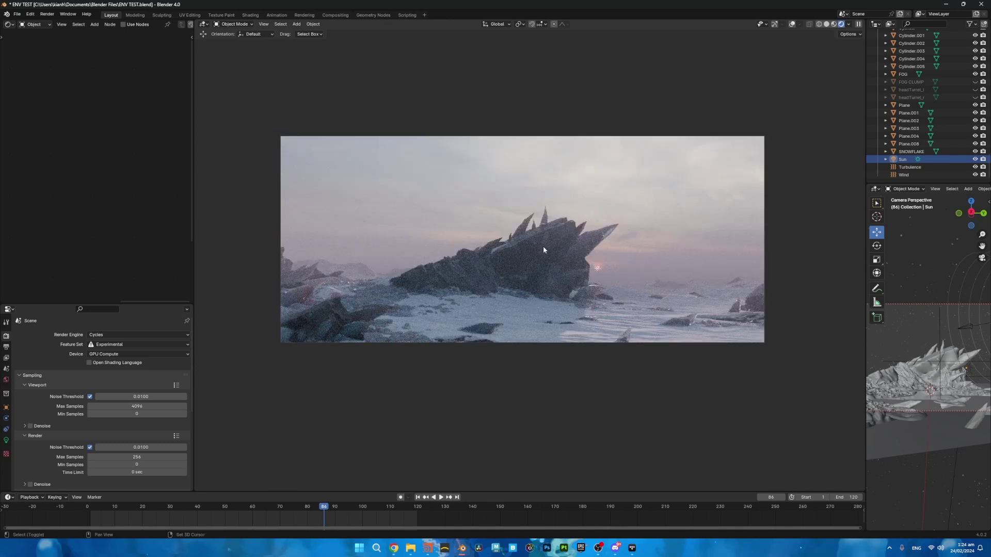
{"action": "middle_click_drag", "start_coordinate": [543, 246], "coordinate": [519, 263], "text": "shift"}
{"action": "middle_click_drag", "start_coordinate": [442, 261], "coordinate": [478, 260], "text": "shift"}
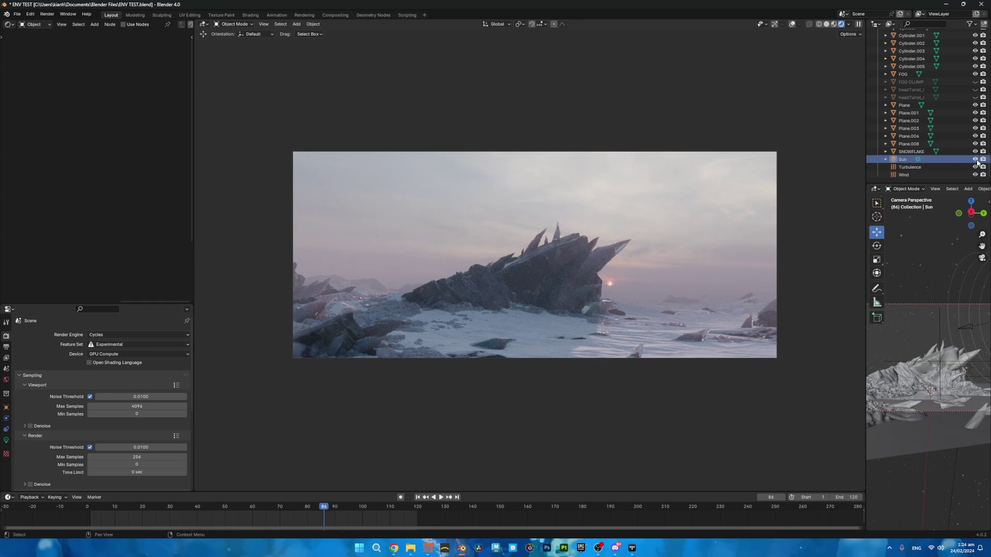
{"action": "scroll", "coordinate": [614, 228], "scroll_direction": "up", "scroll_amount": 2}
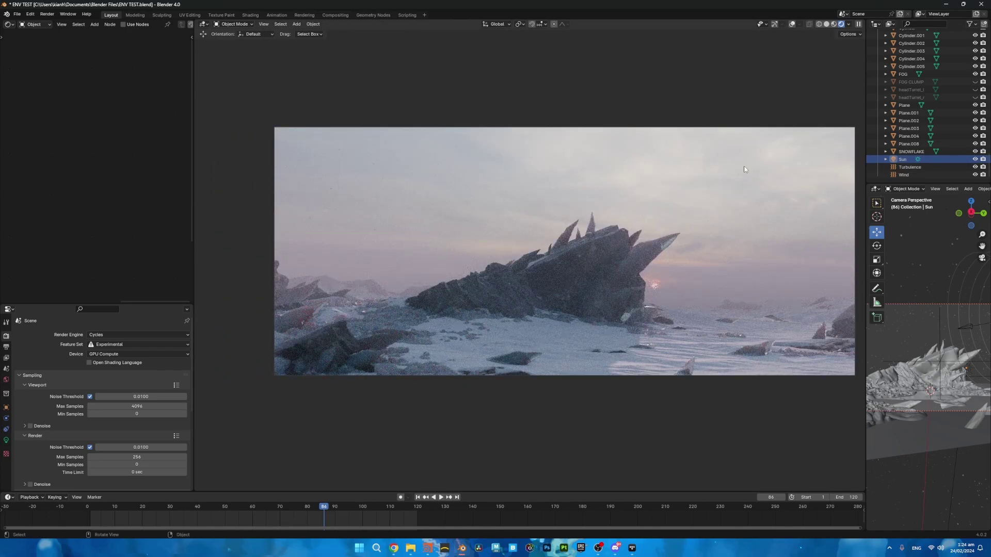
{"action": "middle_click_drag", "start_coordinate": [645, 216], "coordinate": [606, 221], "text": "shift"}
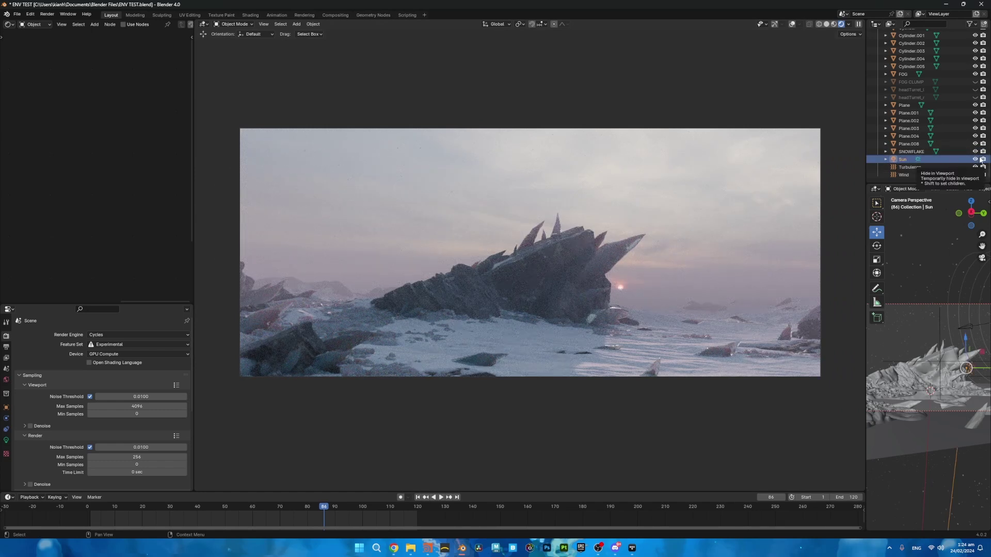
{"action": "left_click", "coordinate": [975, 159]}
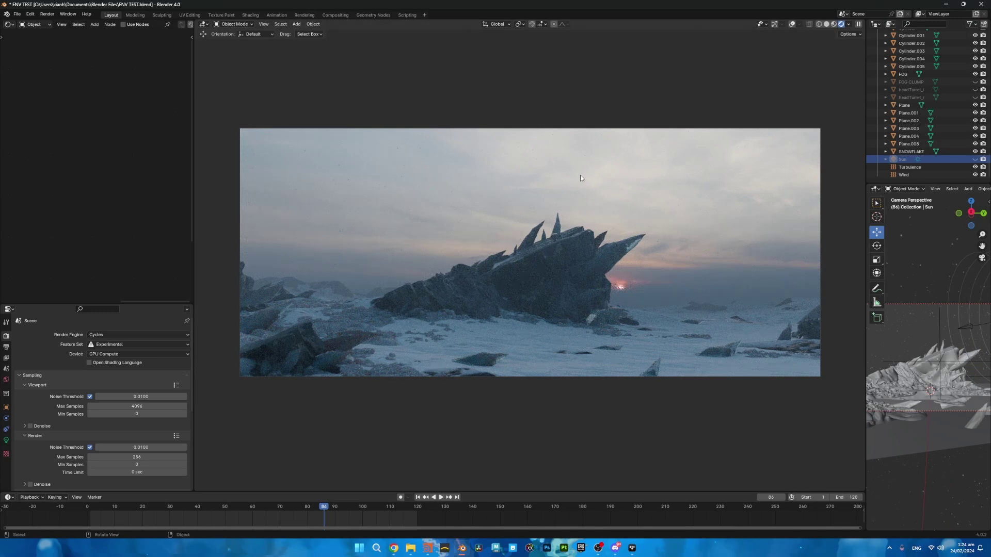
{"action": "left_click", "coordinate": [975, 159]}
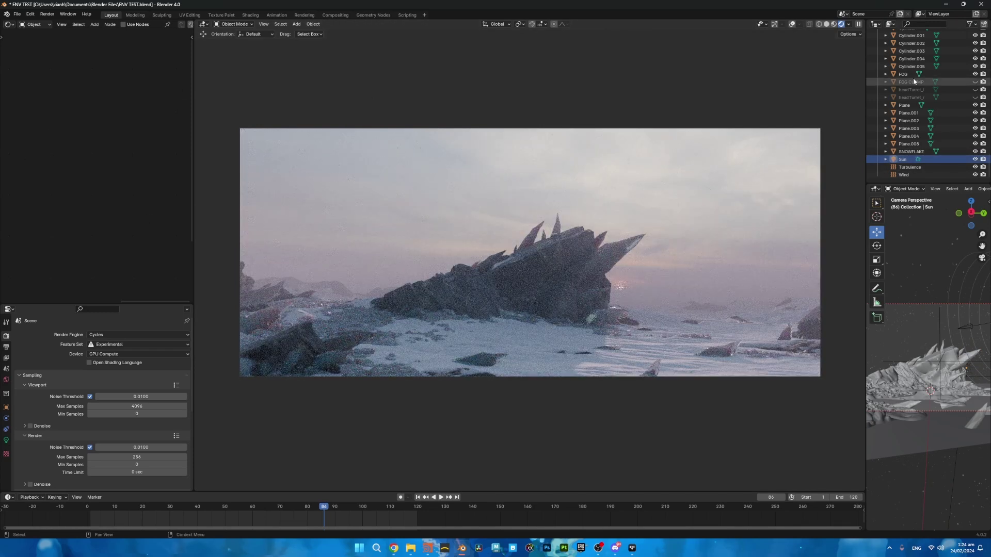
Switch the shader editor to the World nodes and frame the whole environment node tree
{"action": "left_click", "coordinate": [34, 24]}
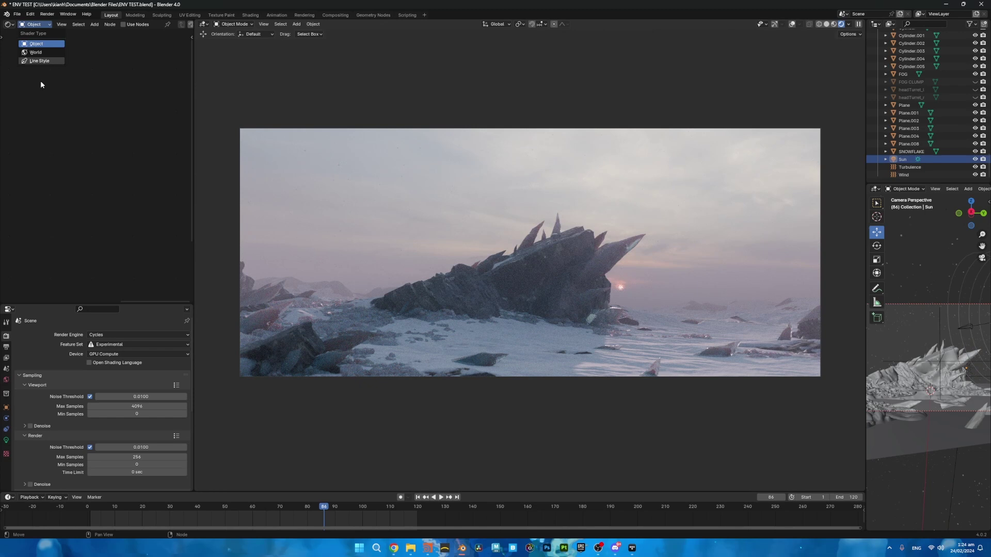
{"action": "left_click", "coordinate": [36, 44]}
{"action": "key", "text": "Home"}
Try a World background strength of 1, compare the shot with the Sun hidden and shown, and undo the strength change
{"action": "left_click_drag", "start_coordinate": [101, 135], "coordinate": [118, 146]}
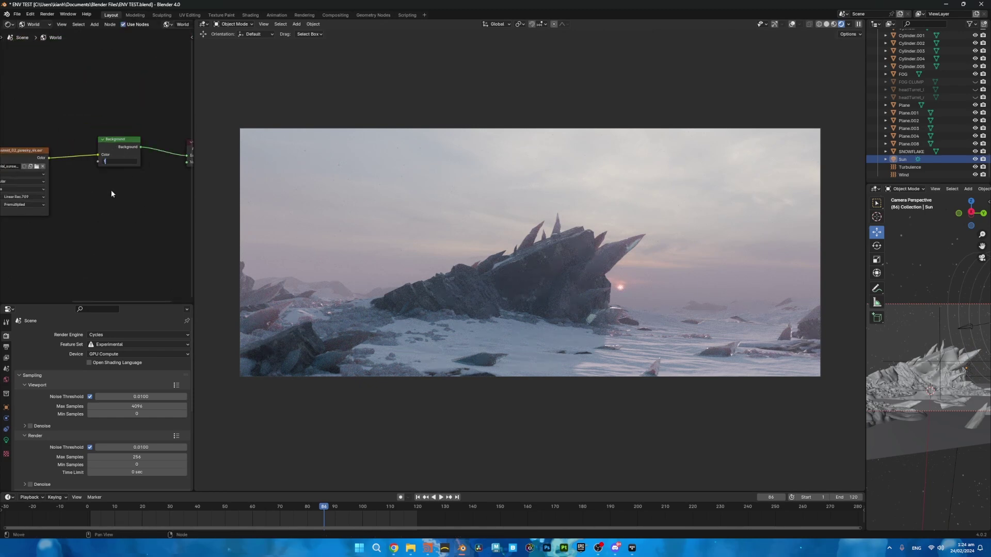
{"action": "key", "text": "Return"}
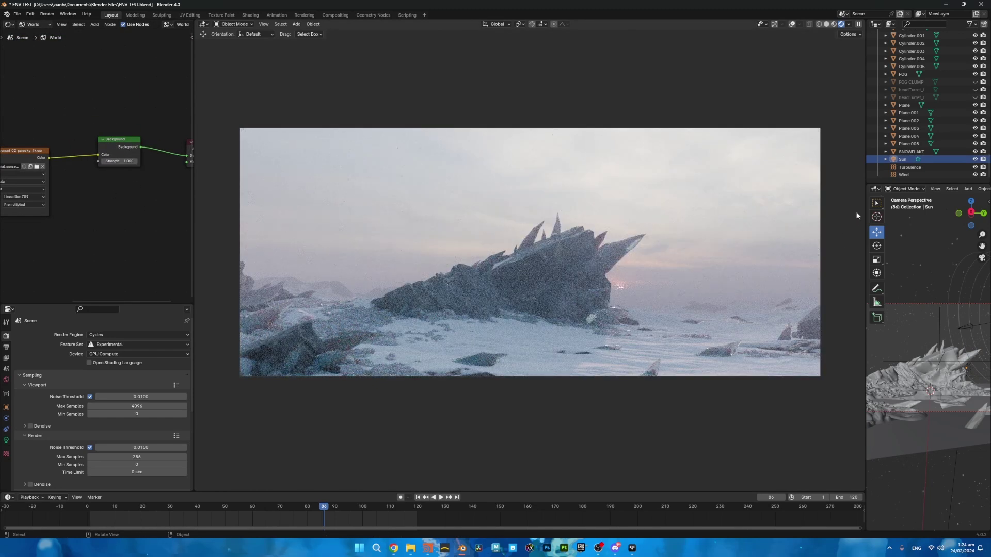
{"action": "left_click", "coordinate": [975, 160]}
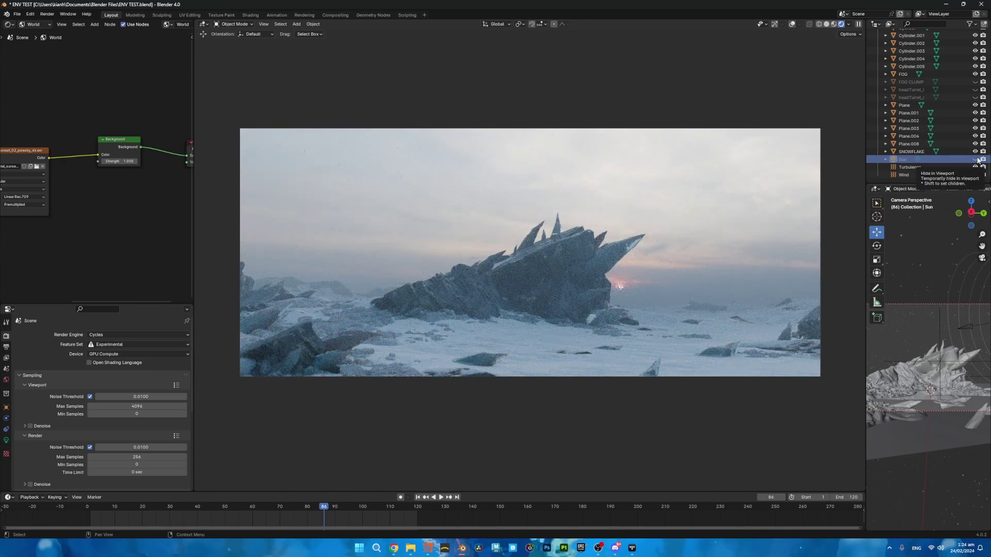
{"action": "left_click", "coordinate": [975, 160]}
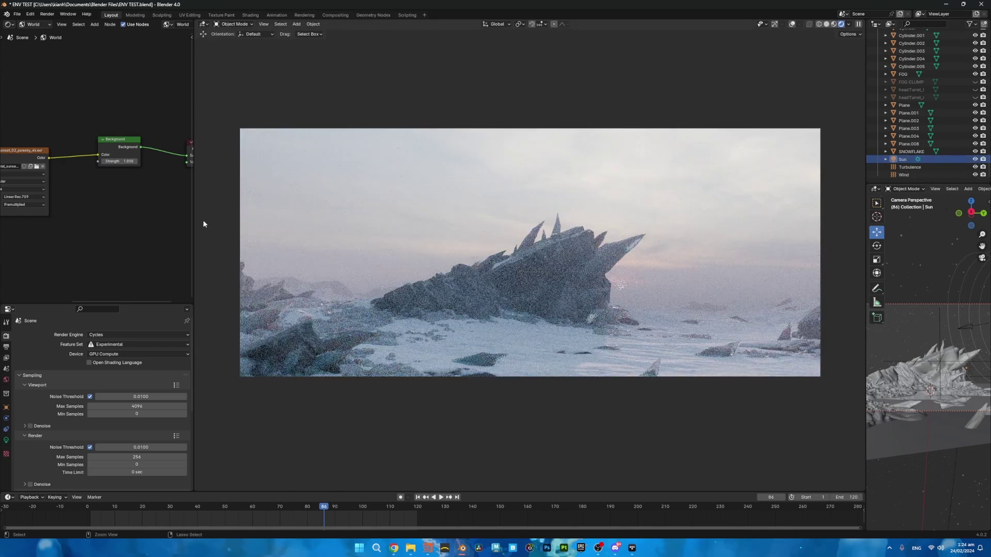
{"action": "key", "text": "ctrl+z"}
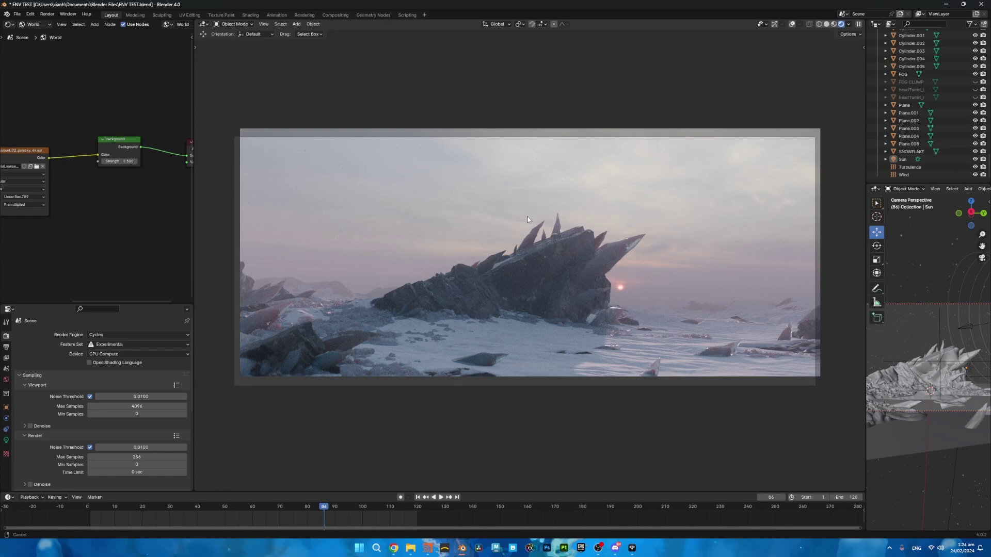
Check the rendered camera shot and widen the area holding the outliner and the secondary camera viewport
{"action": "scroll", "coordinate": [530, 268], "scroll_direction": "up", "scroll_amount": 2}
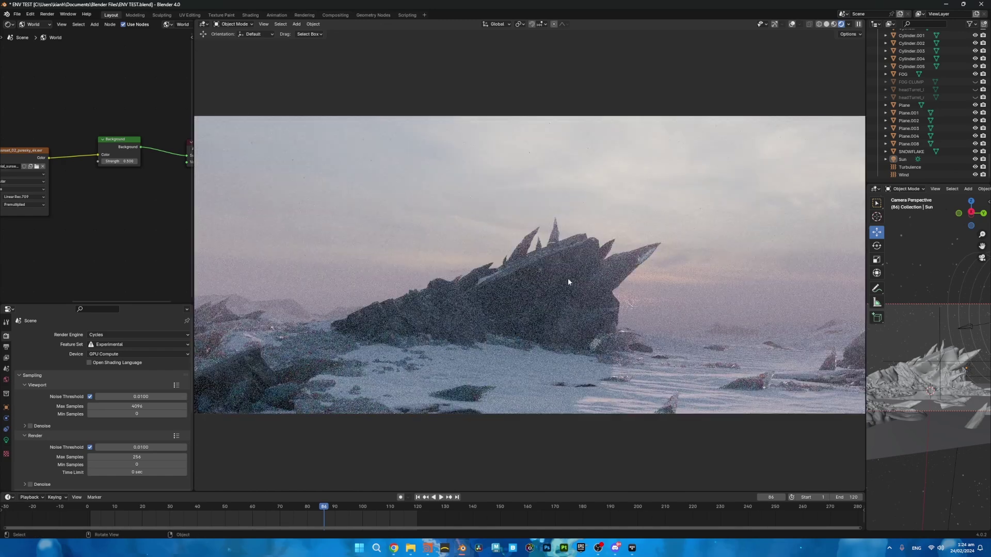
{"action": "scroll", "coordinate": [567, 281], "scroll_direction": "down", "scroll_amount": 1}
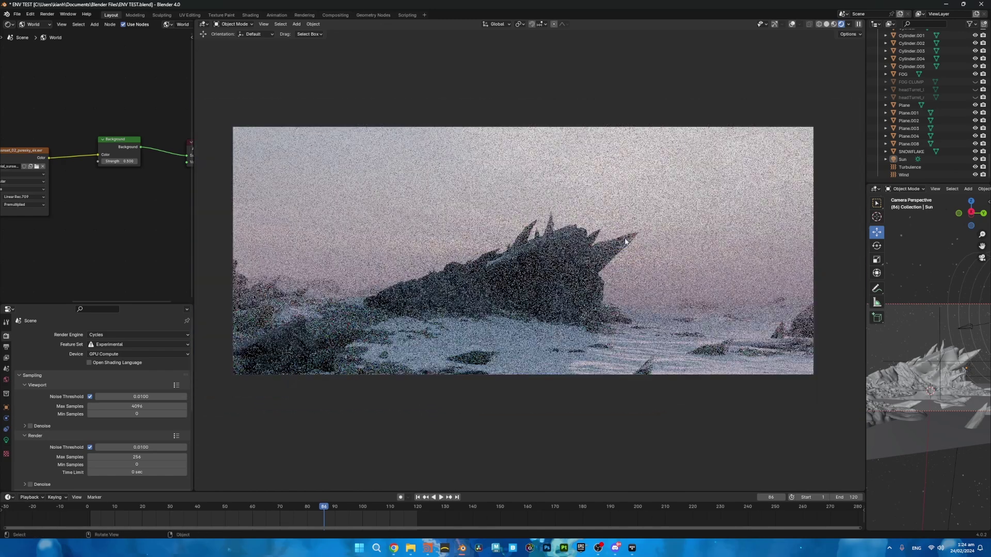
{"action": "left_click_drag", "start_coordinate": [868, 339], "coordinate": [804, 338]}
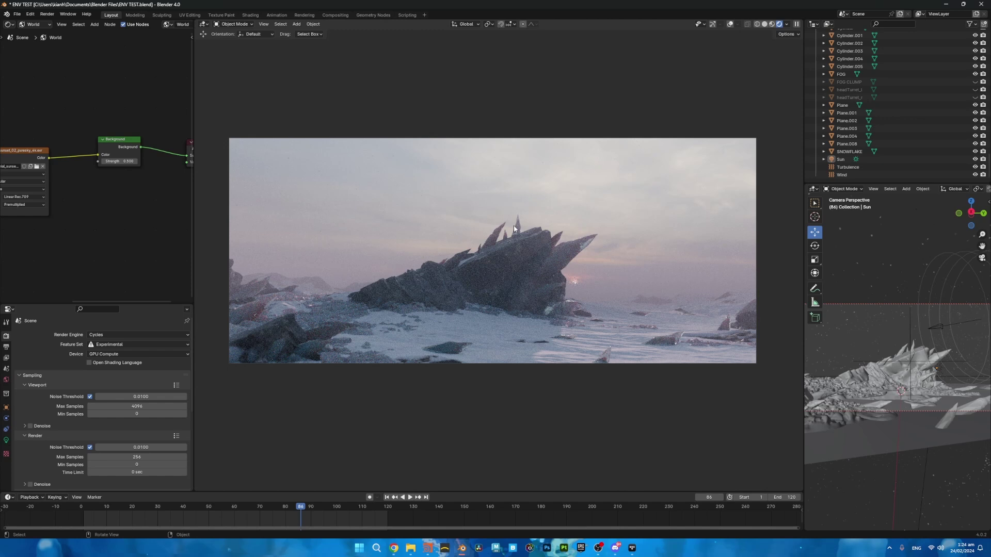